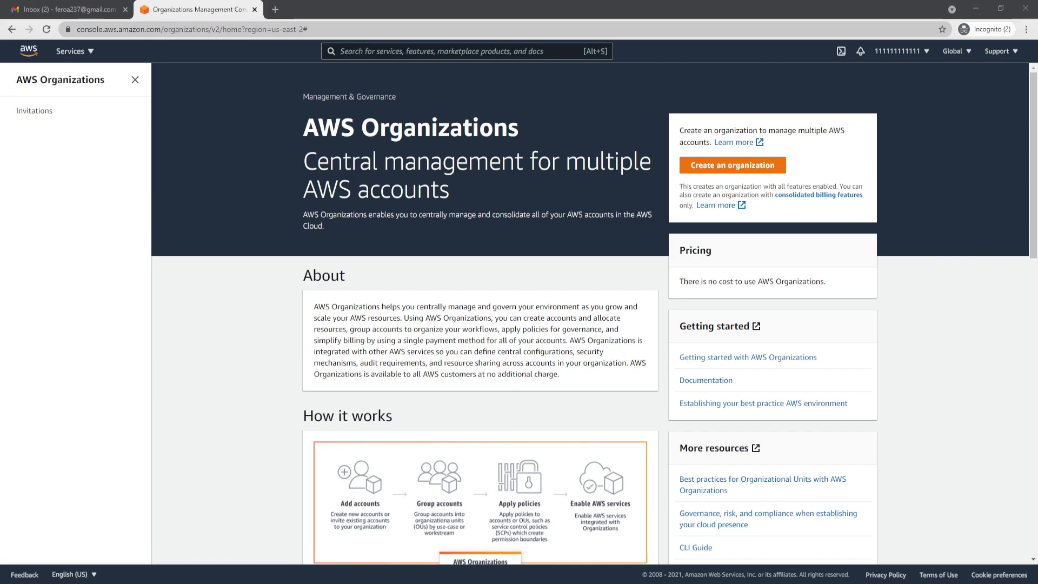
# - Create an AWS organization with all features enabled
pyautogui.click(468, 574)
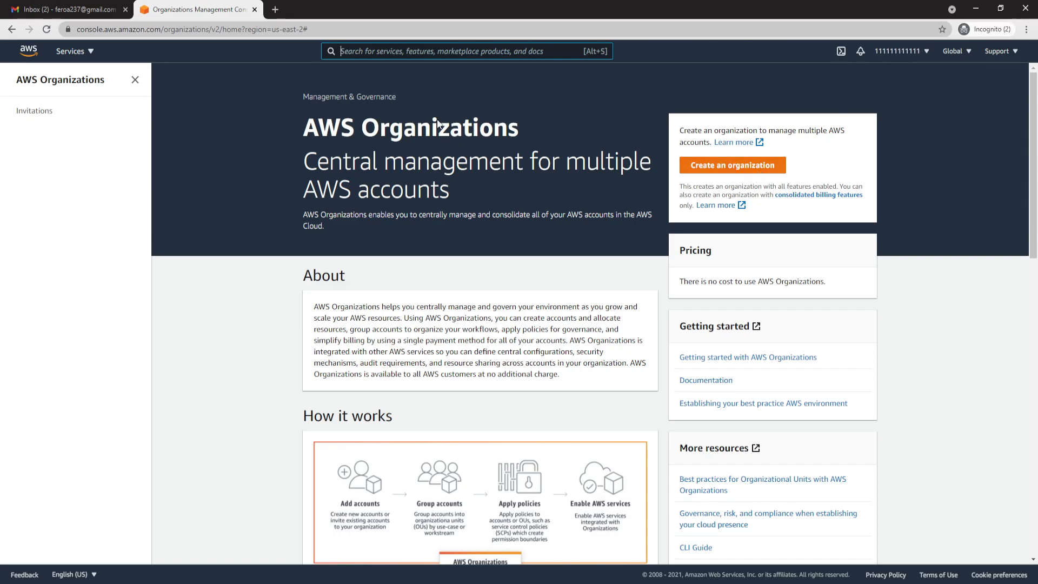
pyautogui.moveTo(302, 120); pyautogui.dragTo(417, 215)
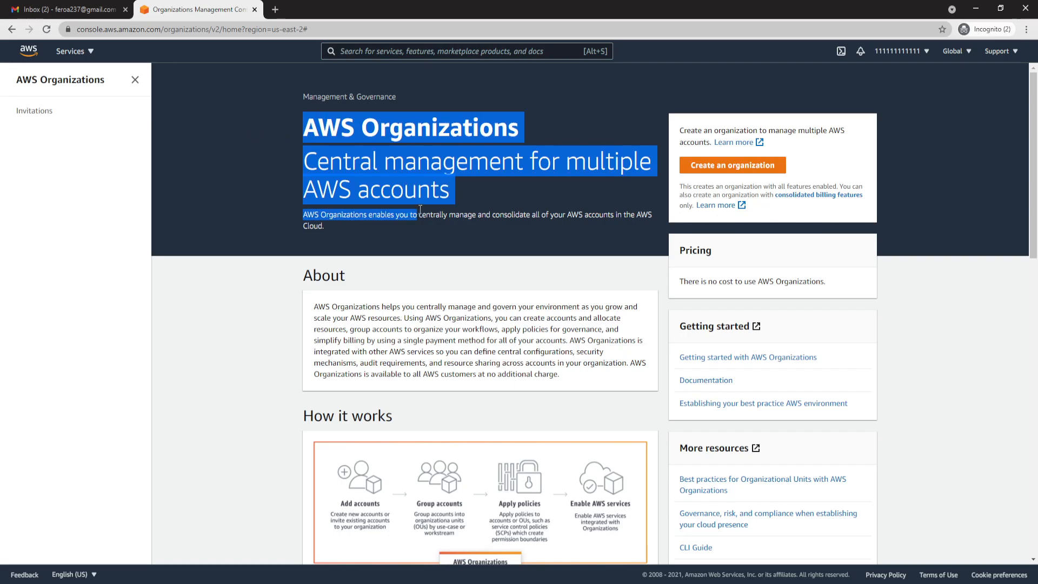
pyautogui.click(732, 165)
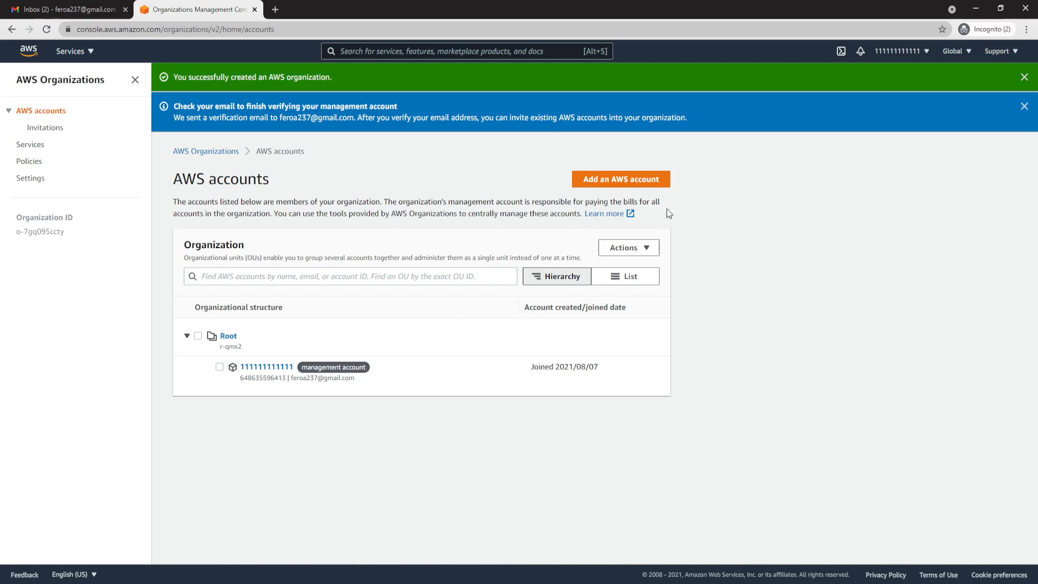
# - Create a member AWS account named with twelve 2s, using its owner's email address and the default IAM role name
pyautogui.click(592, 183)
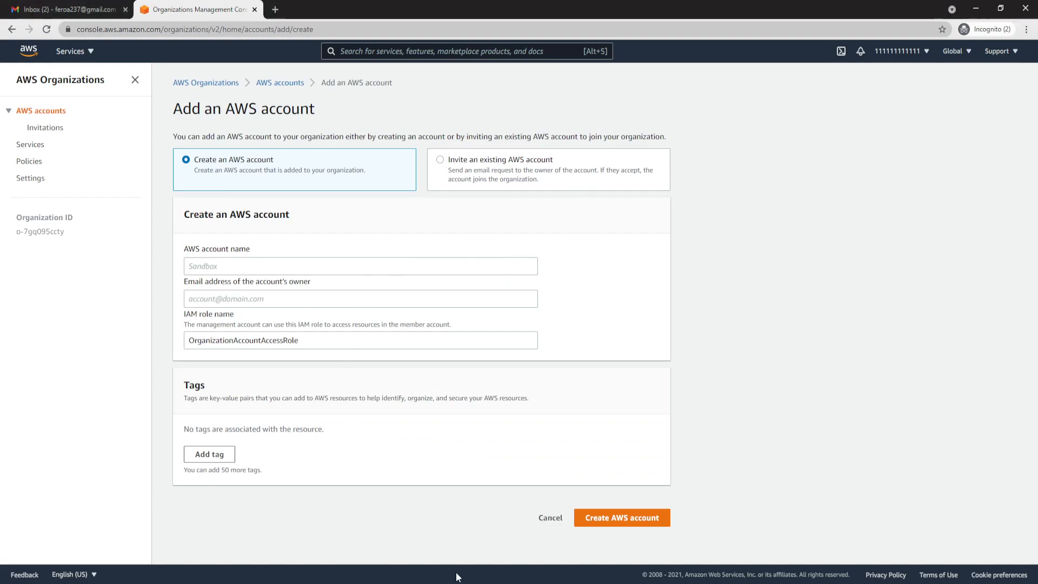
pyautogui.click(245, 259)
pyautogui.hotkey('ctrl', 'v')
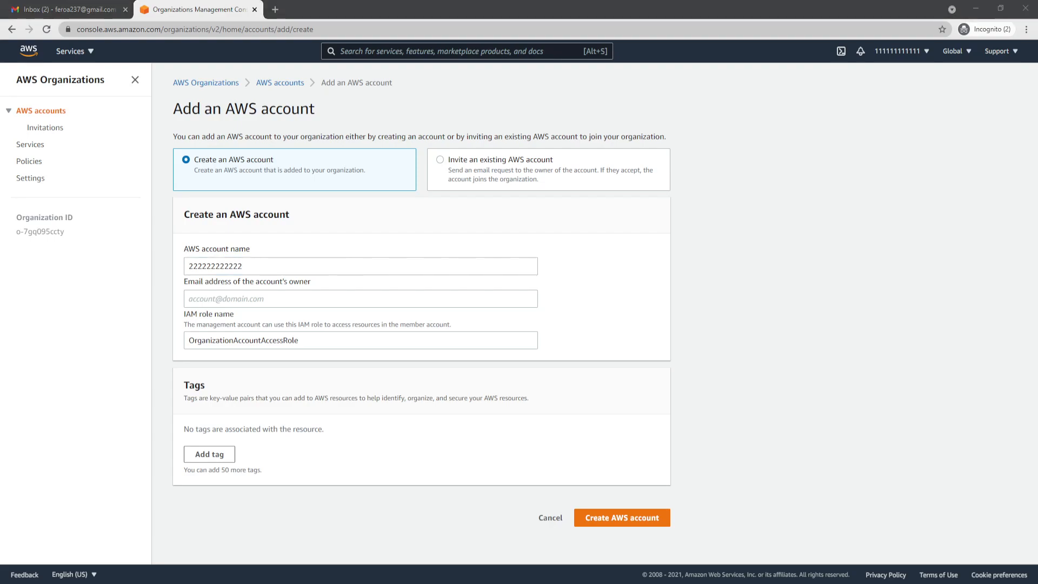
pyautogui.click(278, 298)
pyautogui.hotkey('ctrl', 'v')
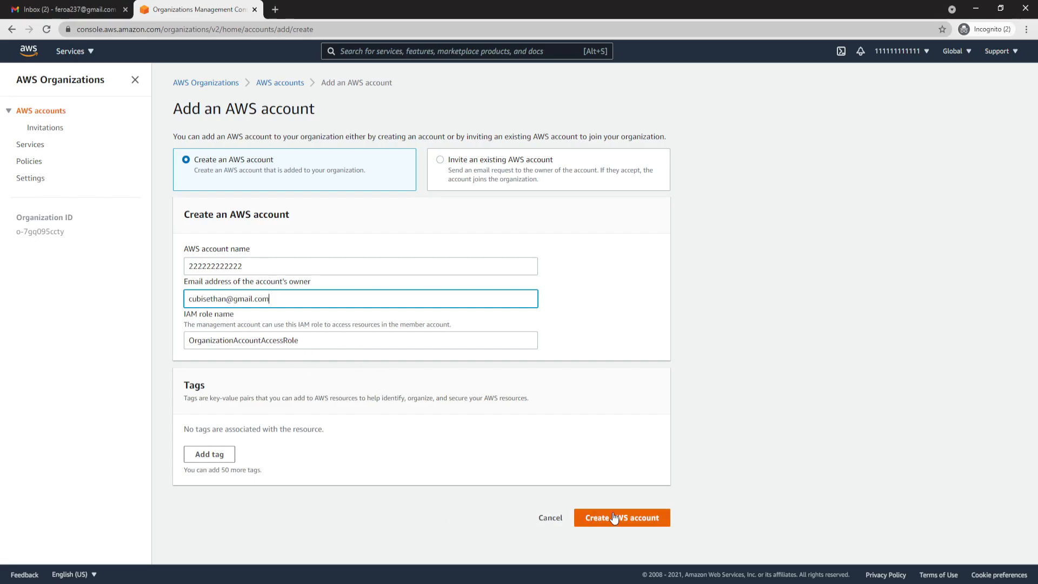
pyautogui.click(630, 516)
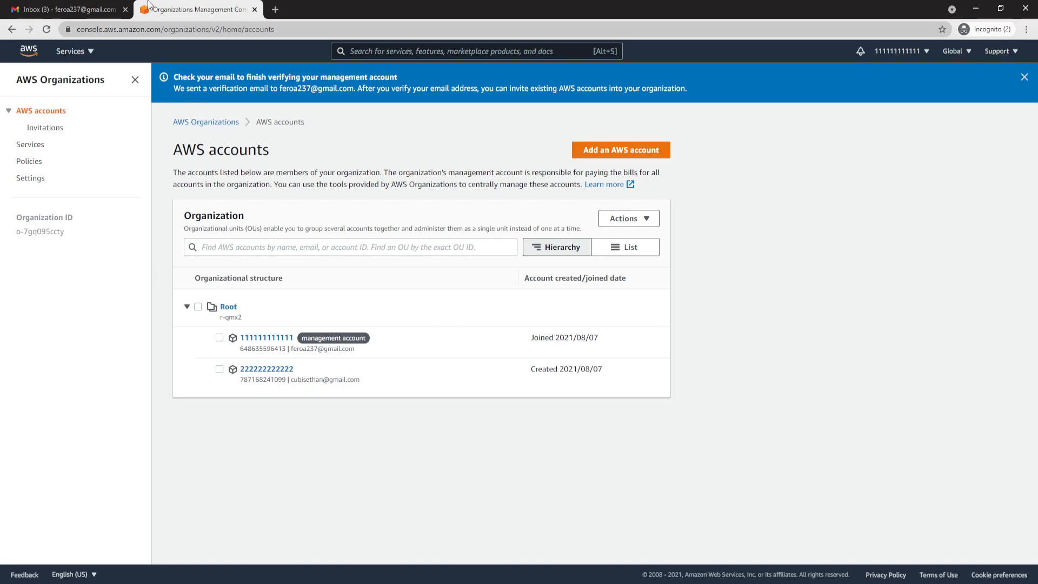
# - Switch to Gmail and verify the management account's email address from the AWS Organizations verification request
pyautogui.click(61, 13)
pyautogui.click(343, 240)
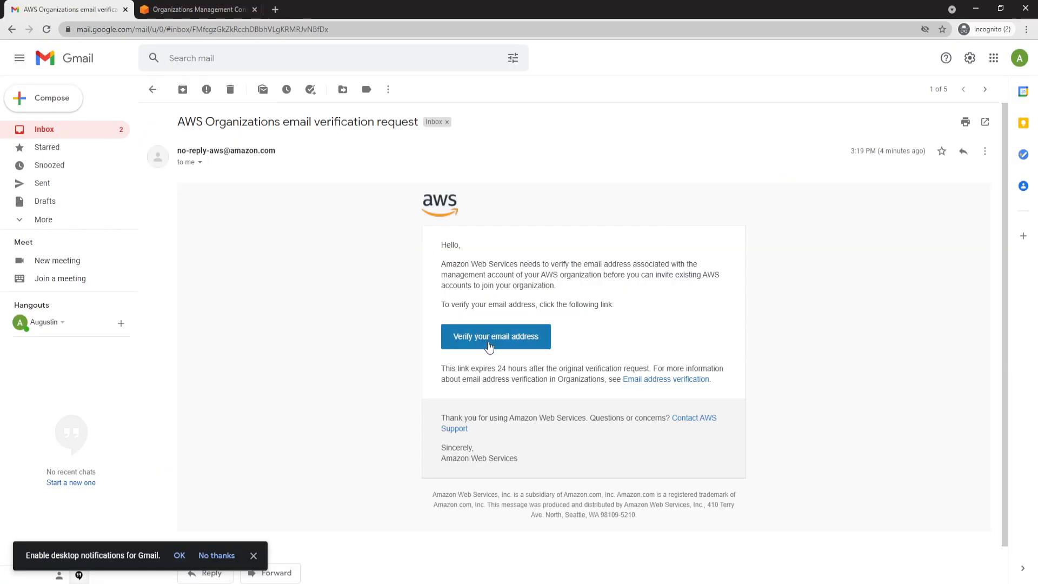
pyautogui.click(489, 341)
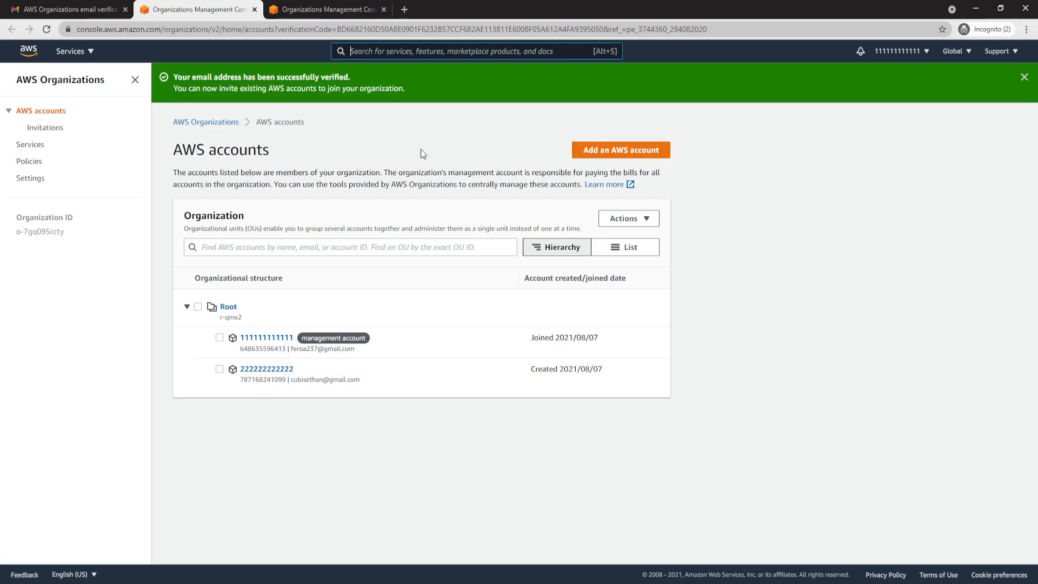
pyautogui.moveTo(174, 77); pyautogui.dragTo(350, 77)
pyautogui.click(396, 108)
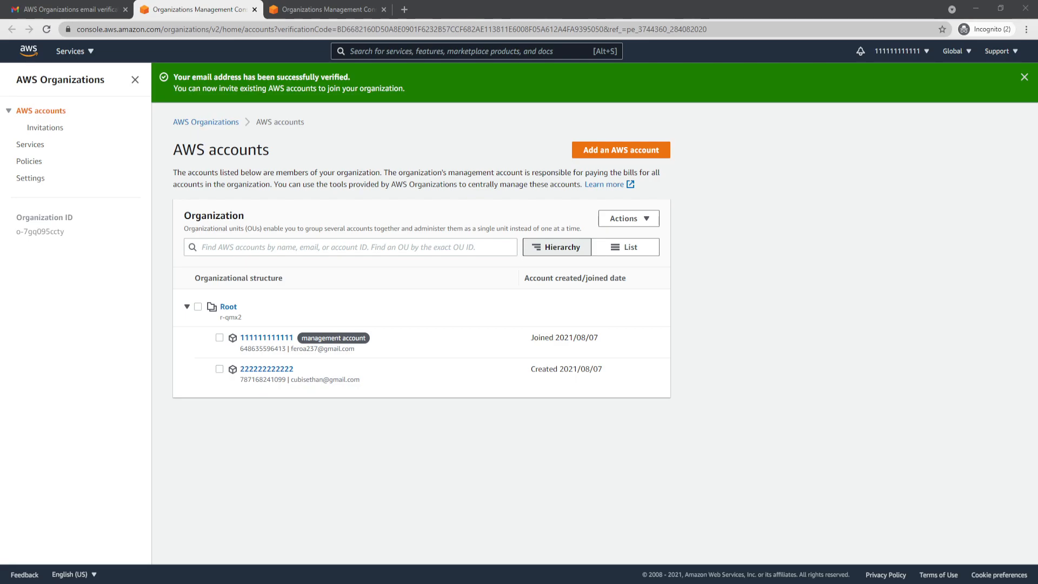
# - Create another member AWS account named with twelve 3s, using its owner's email address and the default IAM role name
pyautogui.click(629, 150)
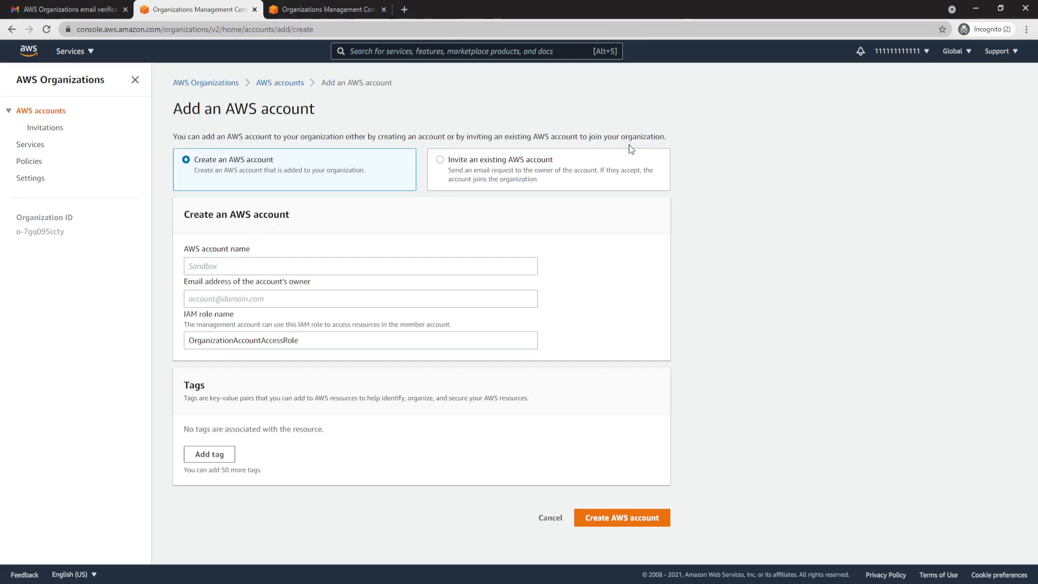
pyautogui.click(273, 267)
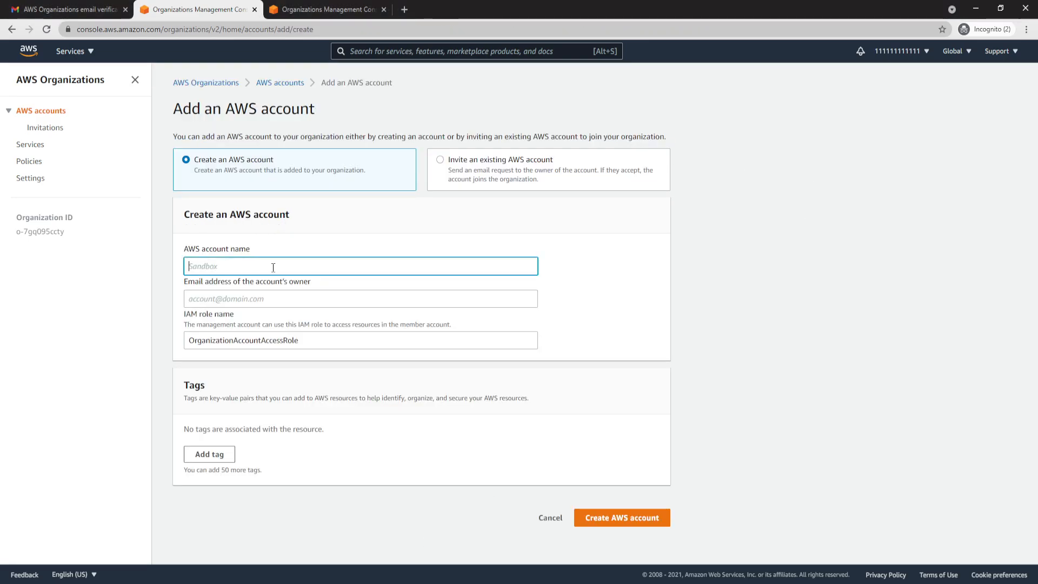
pyautogui.hotkey('ctrl', 'v')
pyautogui.press('Tab')
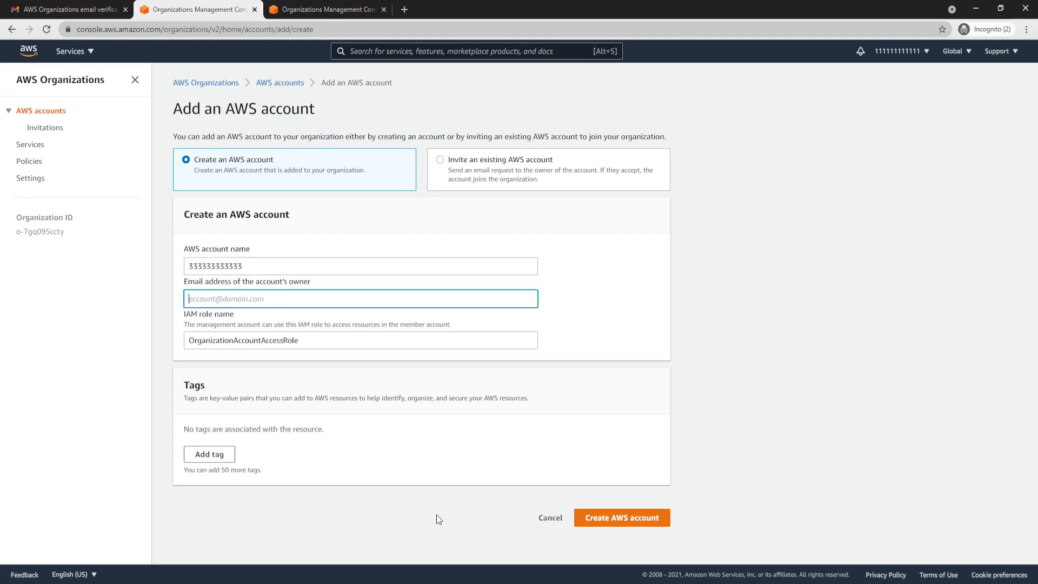
pyautogui.click(444, 583)
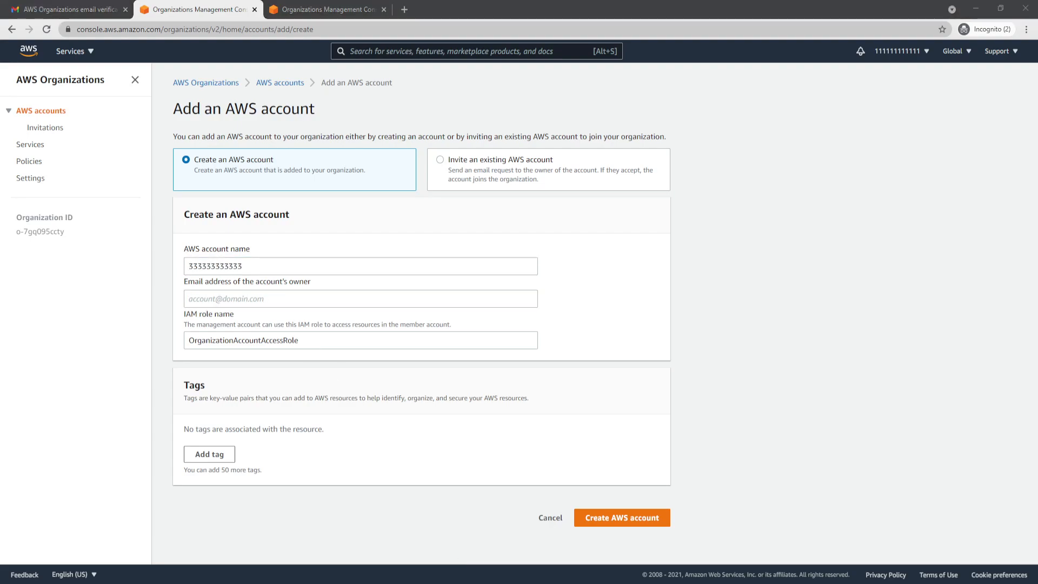
pyautogui.hotkey('alt', 'Tab')
pyautogui.hotkey('ctrl', 'v')
pyautogui.click(646, 532)
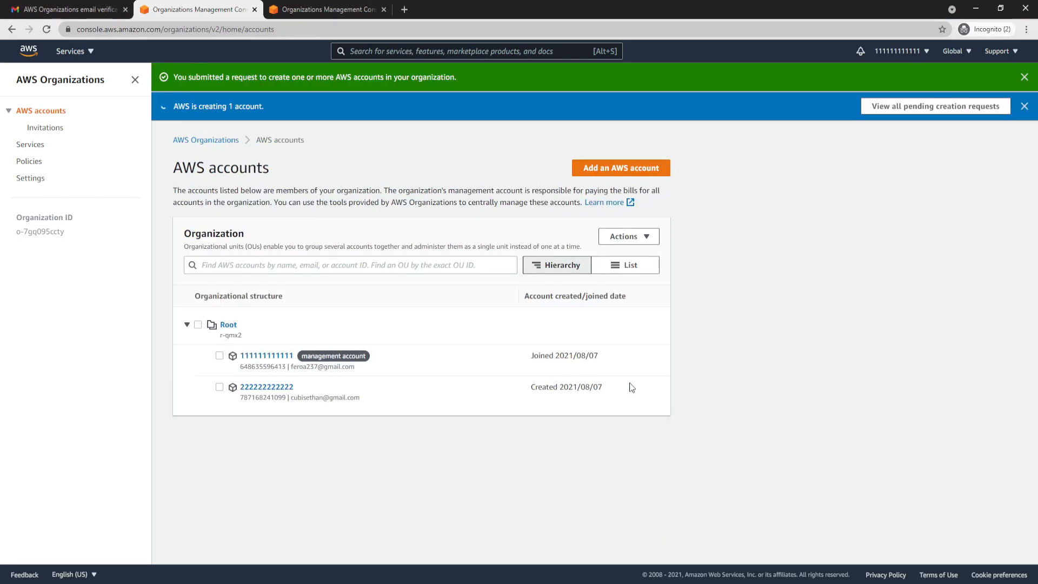
pyautogui.moveTo(176, 106); pyautogui.dragTo(264, 107)
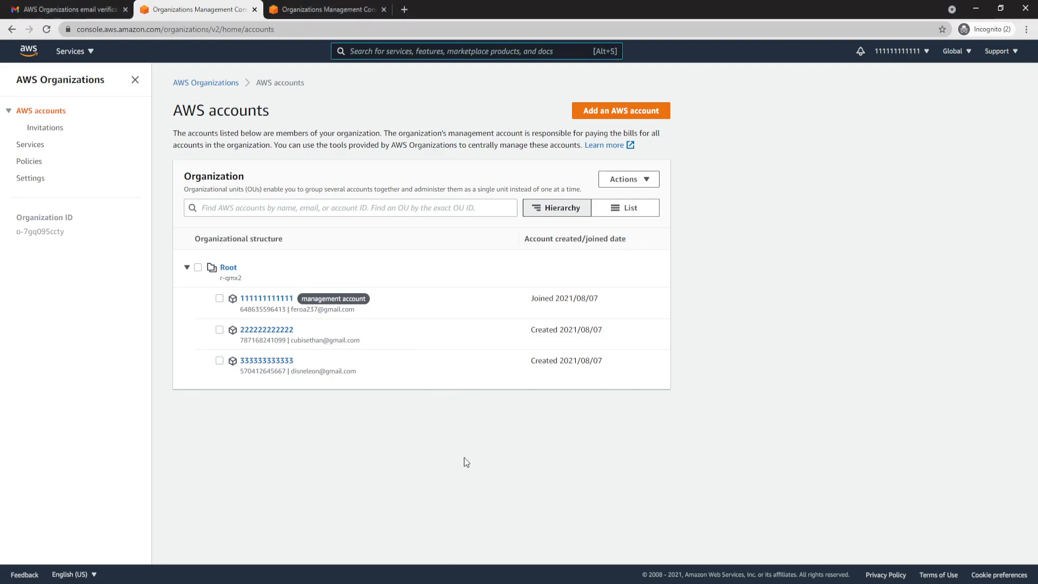
# - Create an organizational unit named Production under Root
pyautogui.click(198, 267)
pyautogui.click(646, 179)
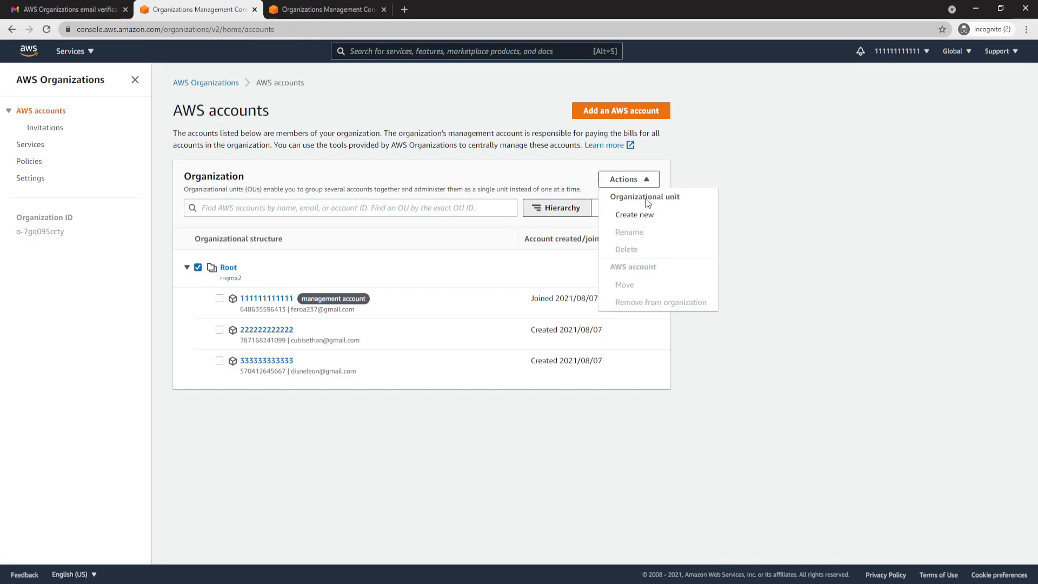
pyautogui.click(647, 213)
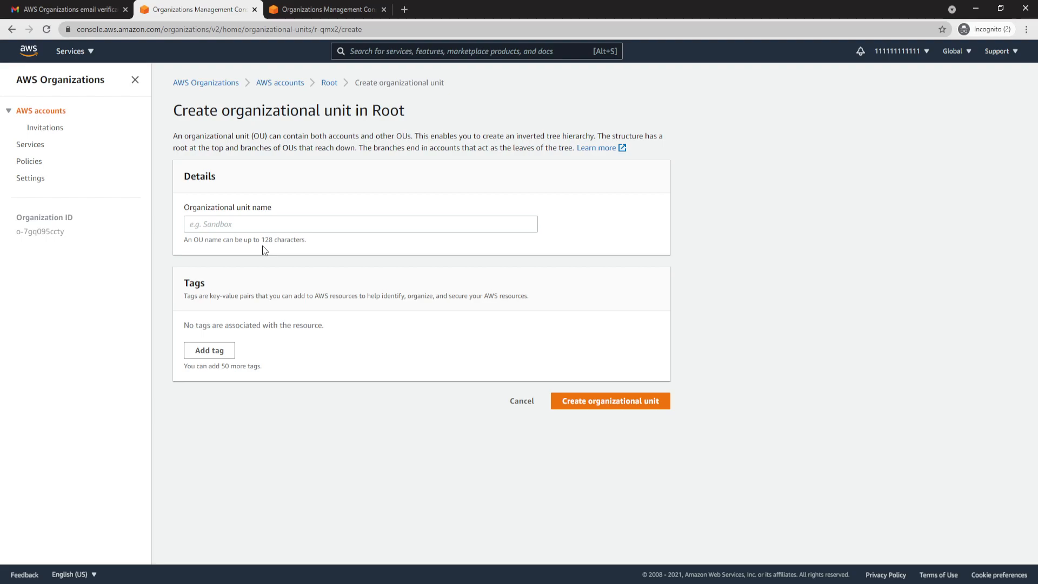
pyautogui.moveTo(186, 211); pyautogui.dragTo(280, 203)
pyautogui.click(276, 226)
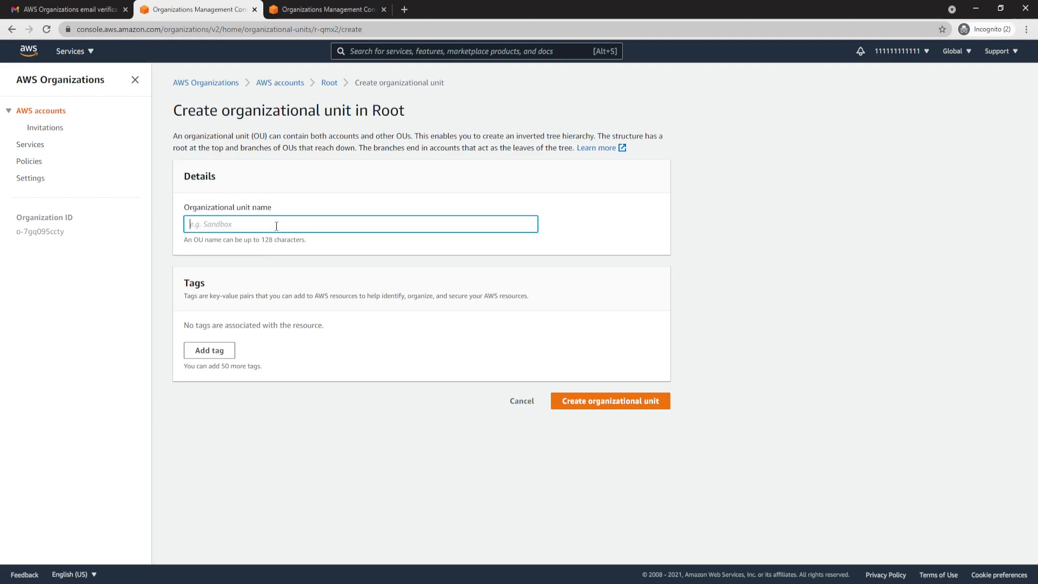
pyautogui.write('Production')
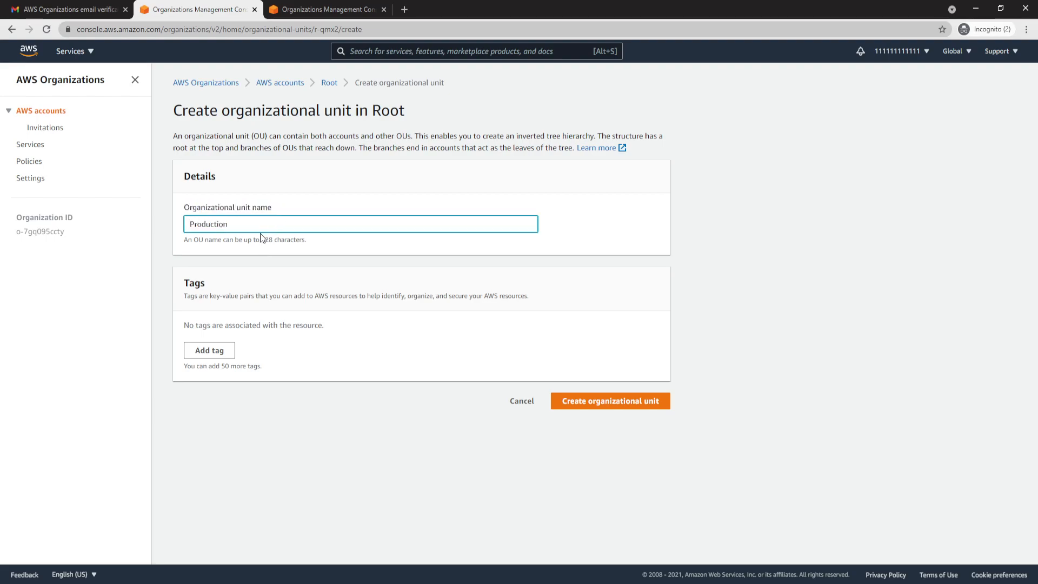
pyautogui.click(610, 401)
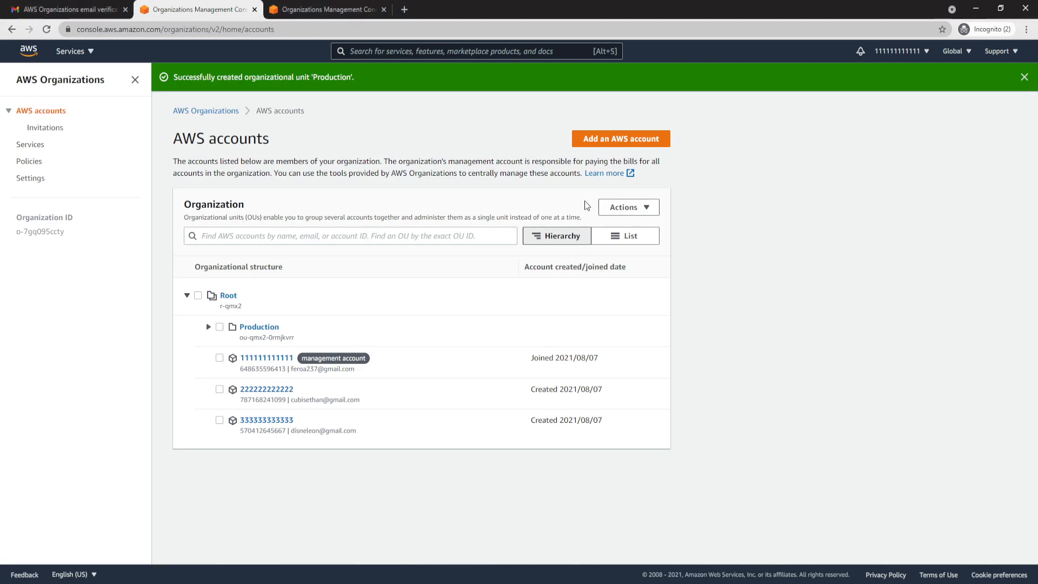
# - Create an organizational unit named MainApp inside Production and expand Production in the hierarchy
pyautogui.click(219, 327)
pyautogui.click(625, 211)
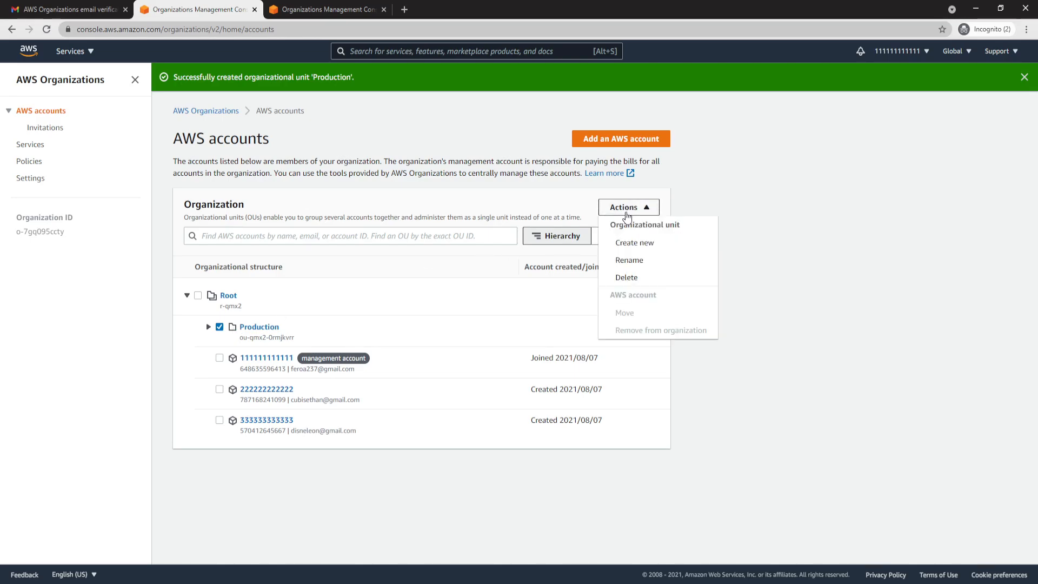
pyautogui.click(628, 249)
pyautogui.click(325, 225)
pyautogui.write('MainApp')
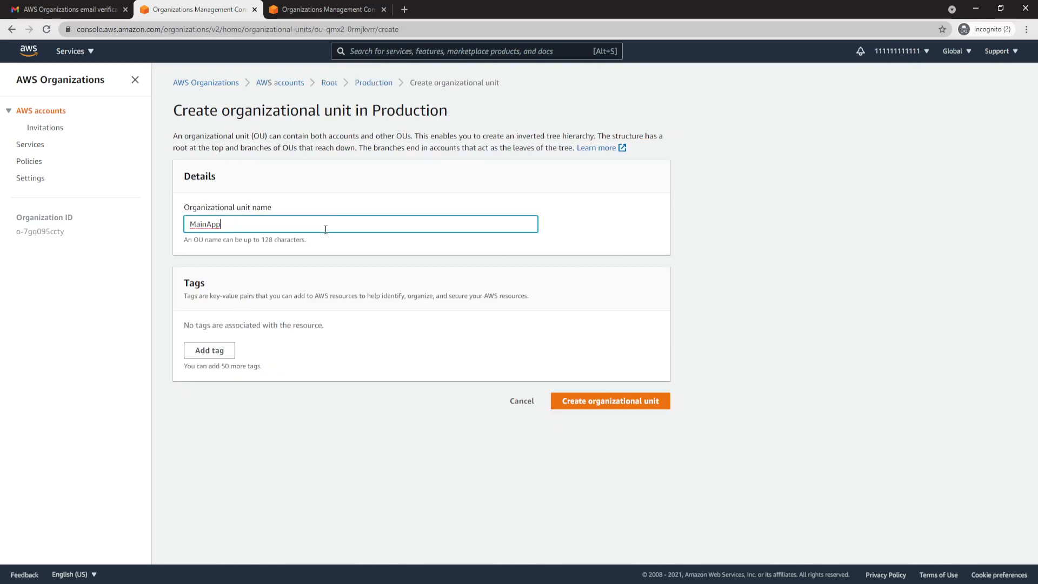
pyautogui.click(620, 401)
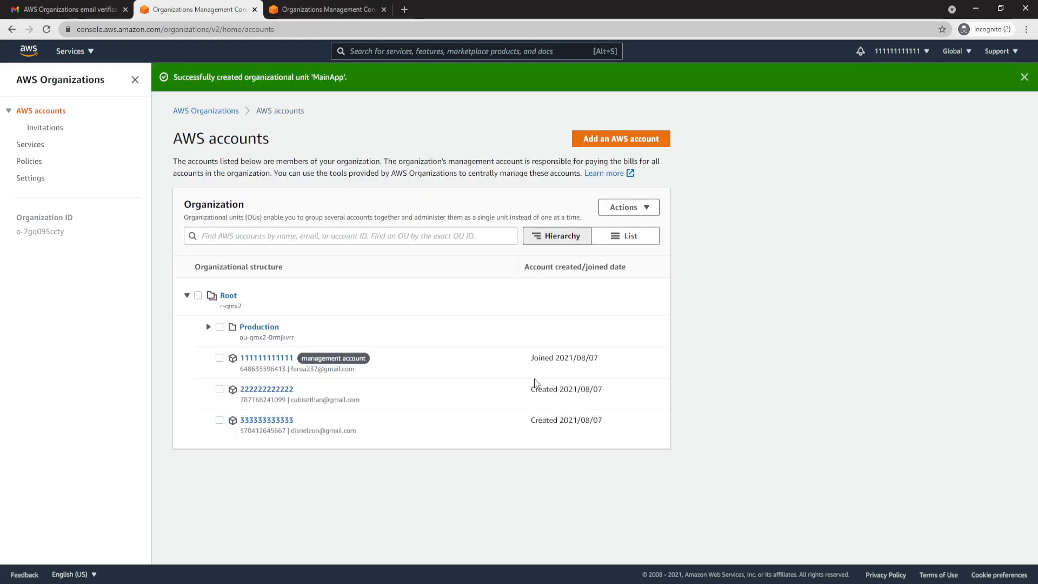
pyautogui.click(240, 333)
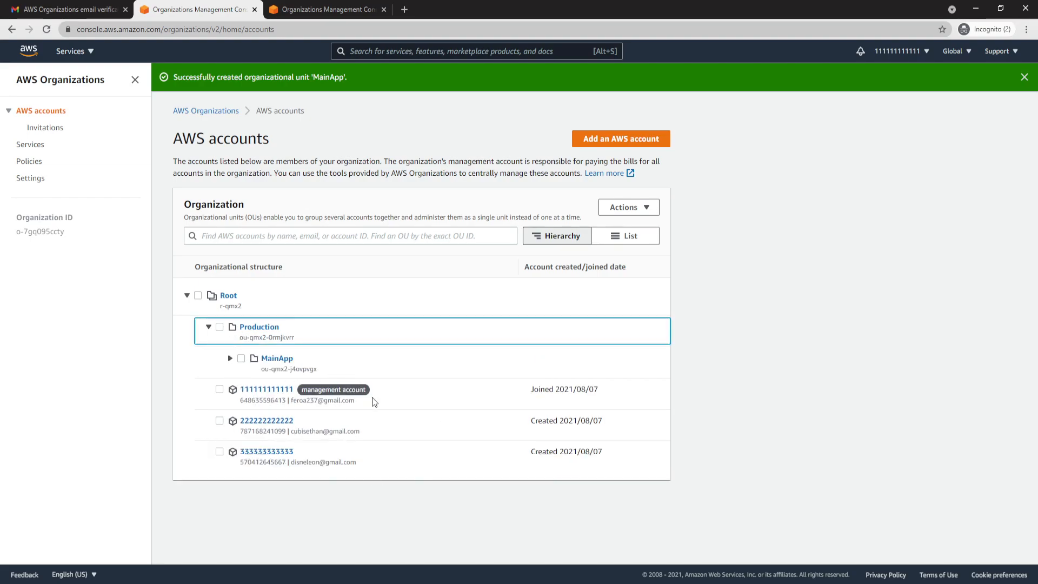
# - Move the member account named with twelve 2s into the Production organizational unit and expand Production
pyautogui.click(219, 421)
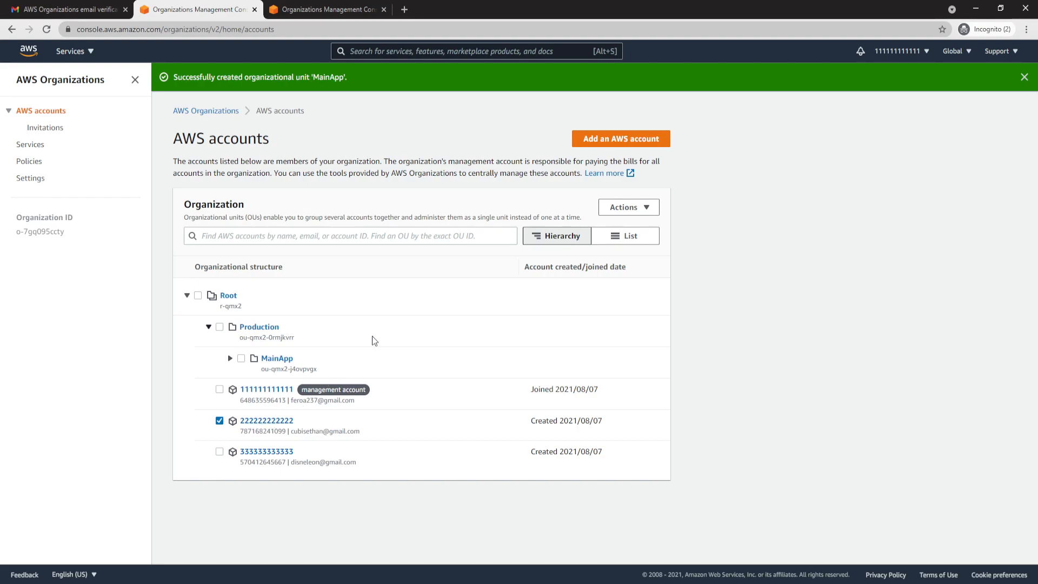
pyautogui.click(643, 207)
pyautogui.click(637, 318)
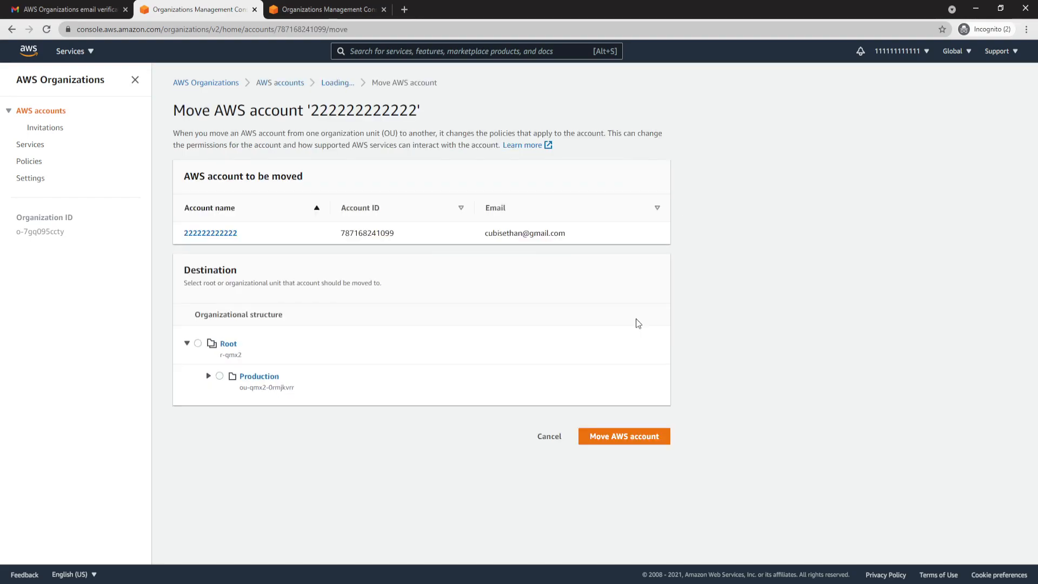
pyautogui.click(220, 376)
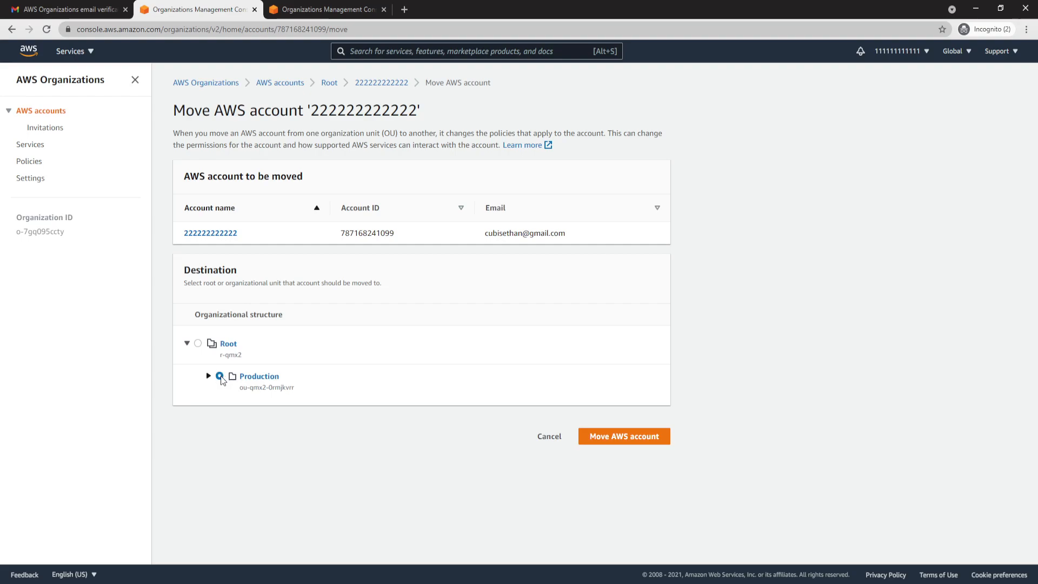
pyautogui.click(621, 442)
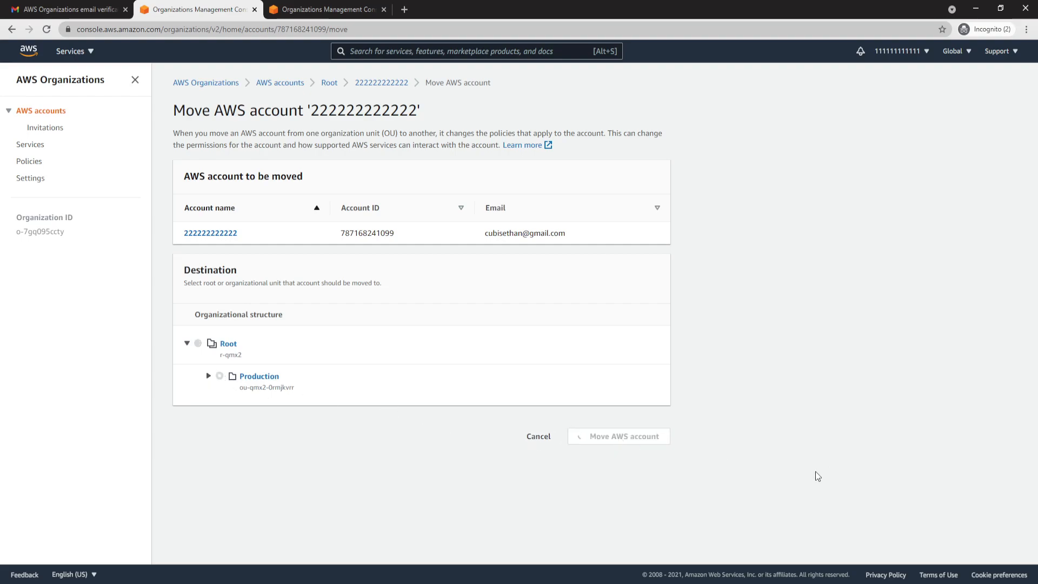
pyautogui.click(209, 326)
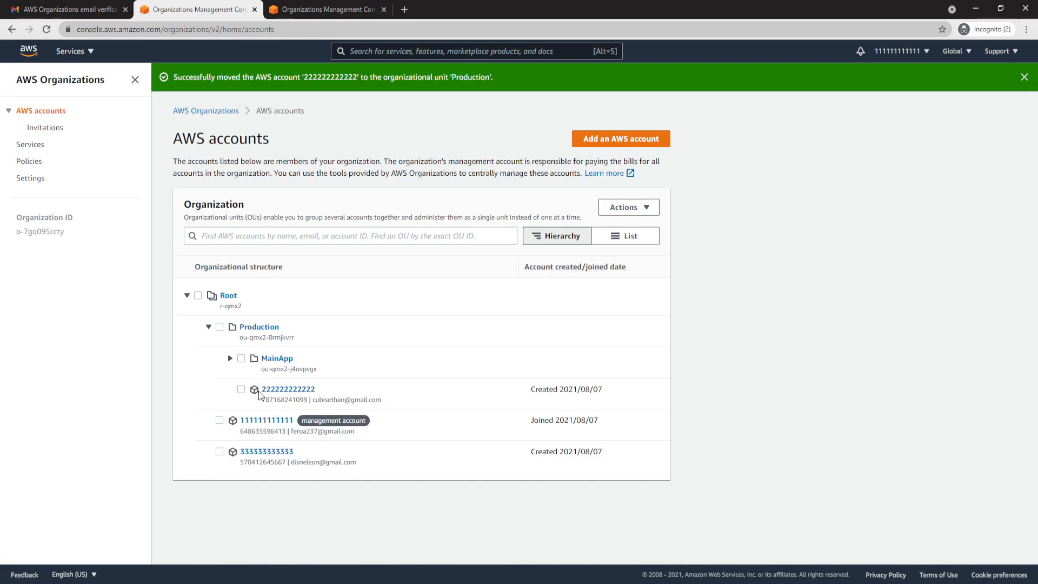
# - Move the member account named with twelve 3s into the MainApp organizational unit under Production
pyautogui.click(220, 452)
pyautogui.click(629, 208)
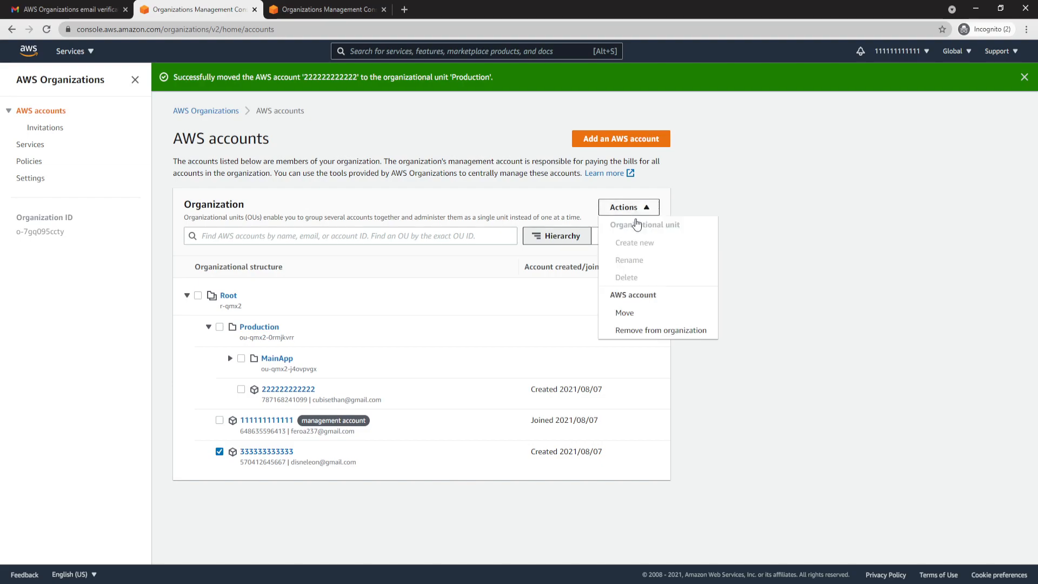
pyautogui.click(637, 314)
pyautogui.click(208, 376)
pyautogui.click(241, 408)
pyautogui.click(620, 469)
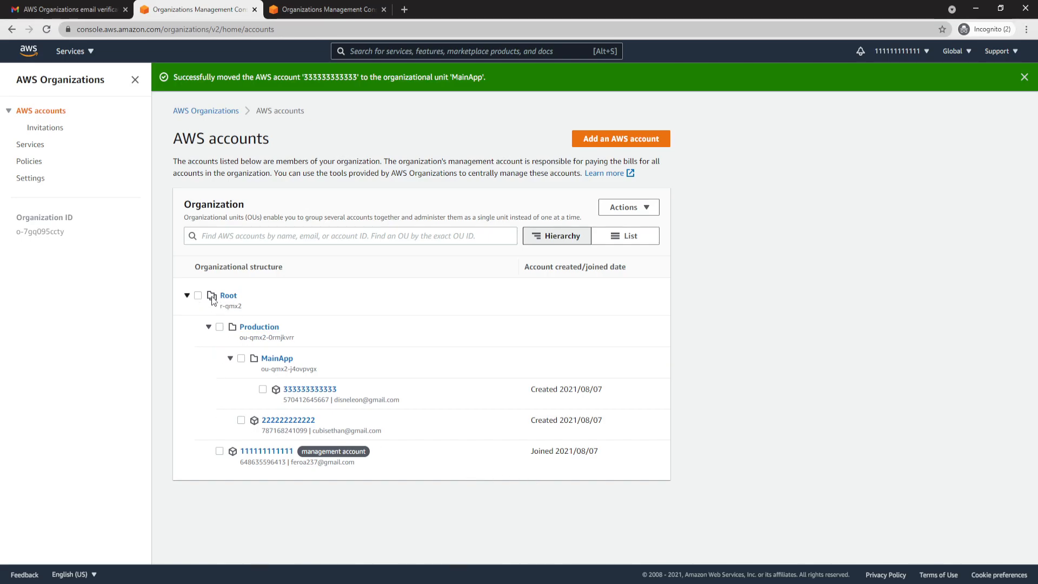
pyautogui.moveTo(244, 300); pyautogui.dragTo(219, 299)
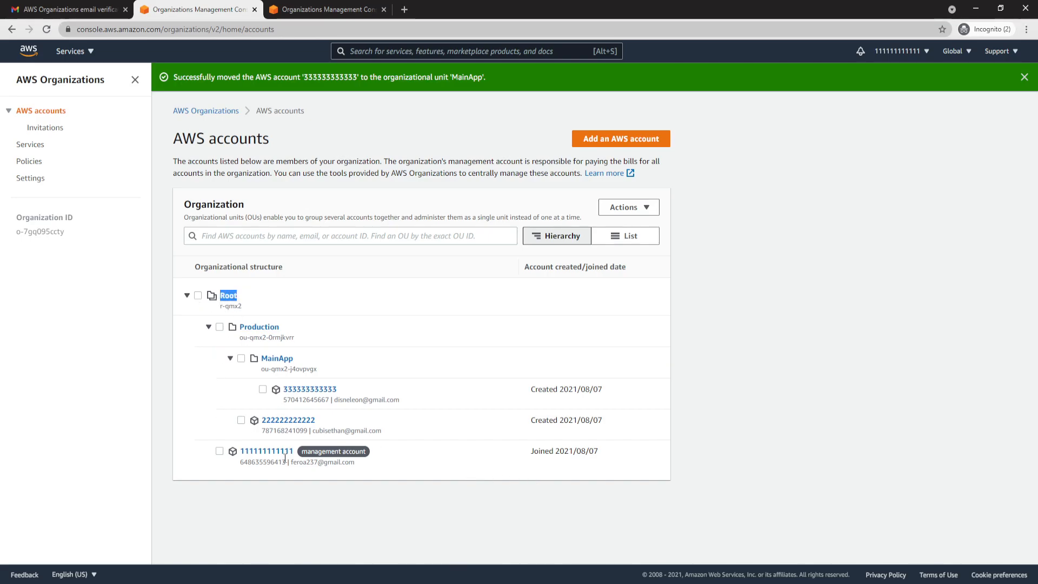
pyautogui.moveTo(281, 327); pyautogui.dragTo(239, 327)
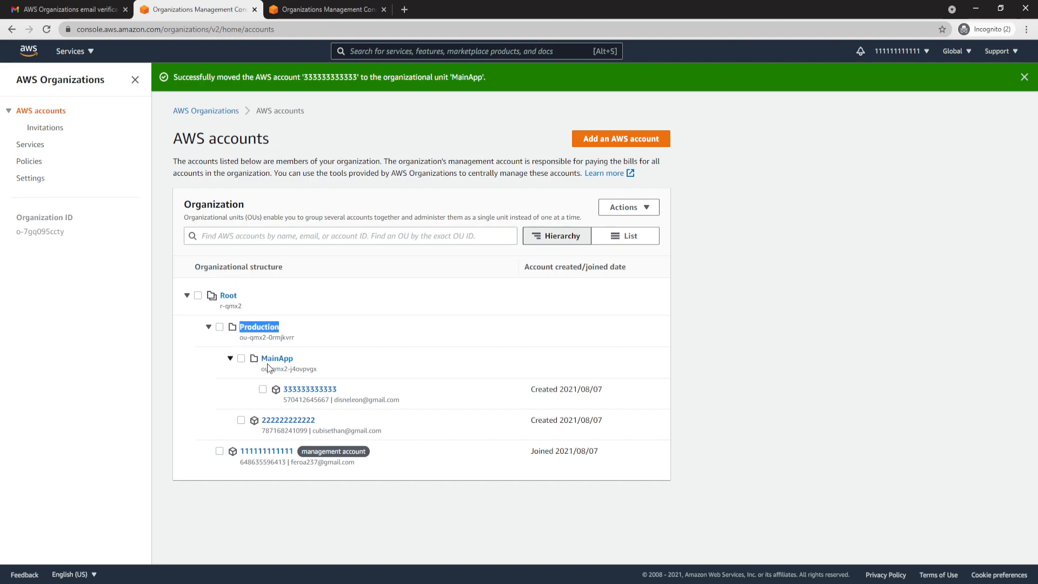
pyautogui.moveTo(300, 361); pyautogui.dragTo(260, 361)
pyautogui.moveTo(324, 421); pyautogui.dragTo(260, 421)
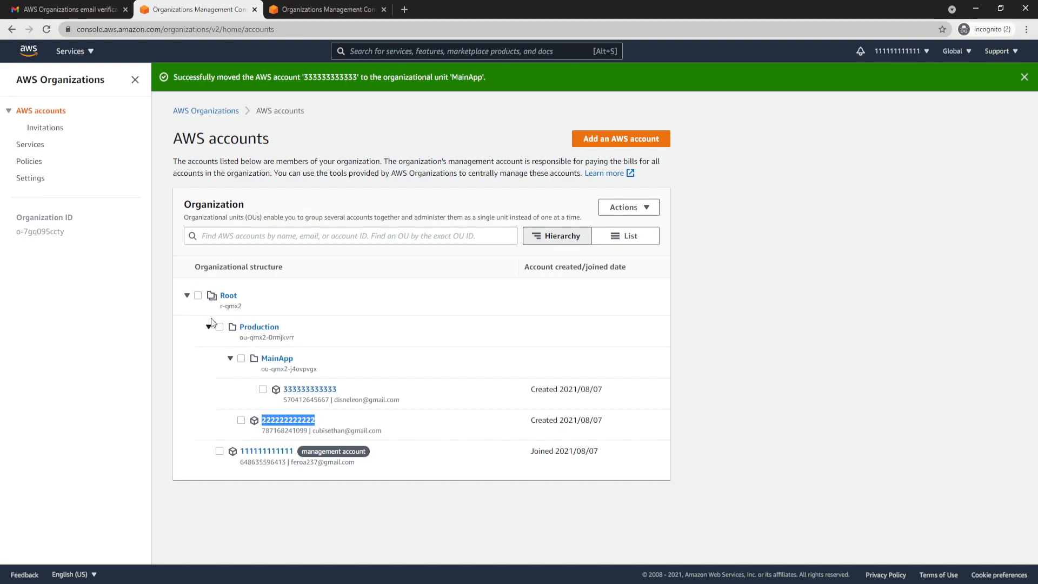
# - Enable service control policies for the organization
pyautogui.moveTo(240, 303); pyautogui.dragTo(234, 296)
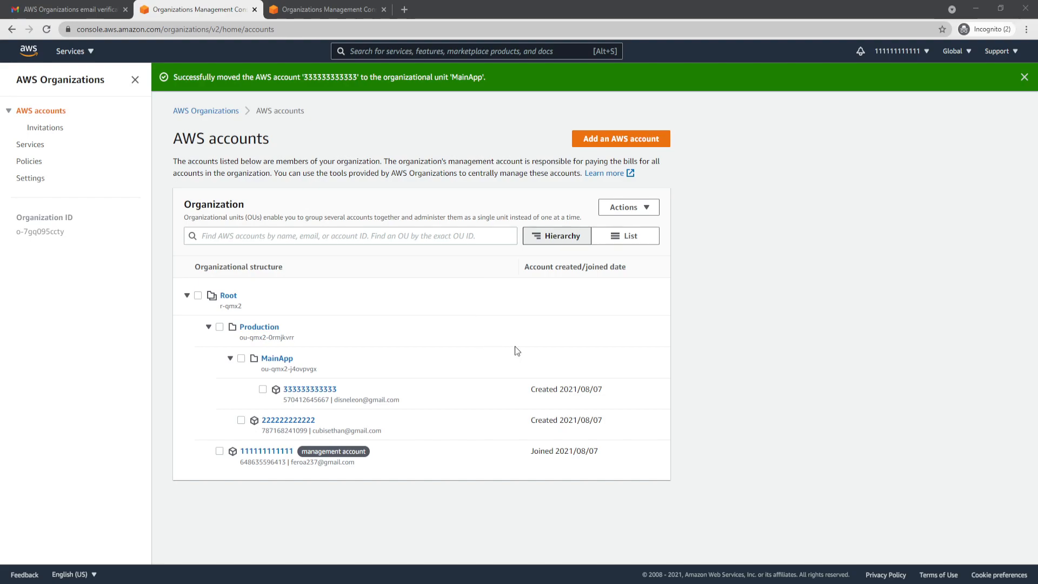
pyautogui.click(31, 163)
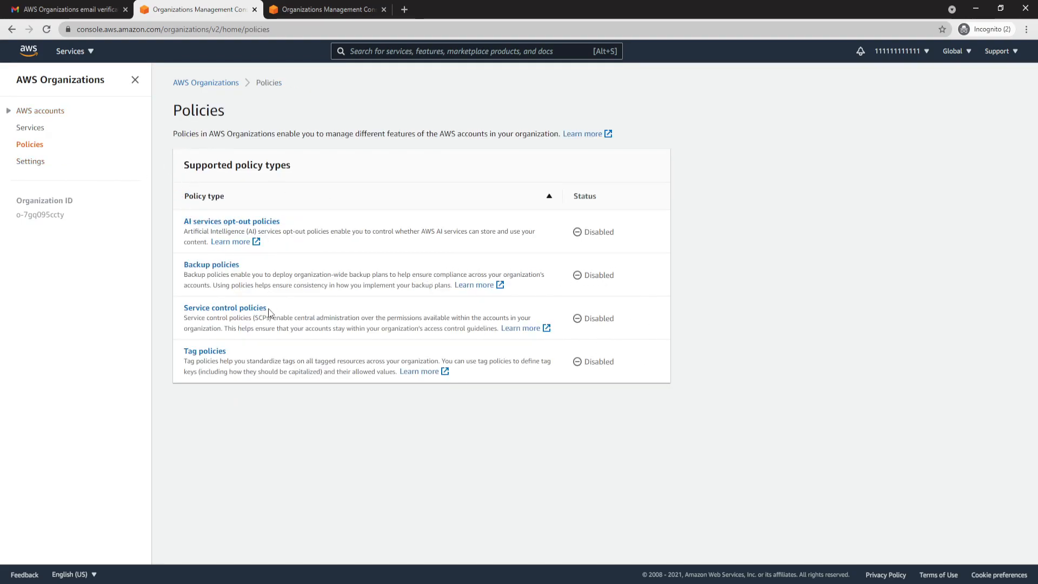
pyautogui.click(221, 306)
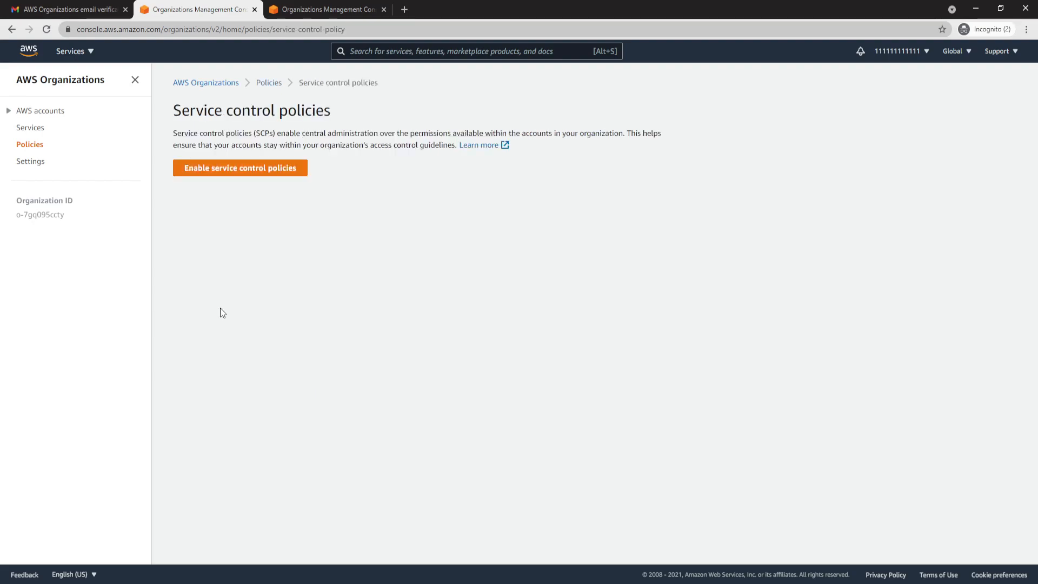
pyautogui.click(262, 167)
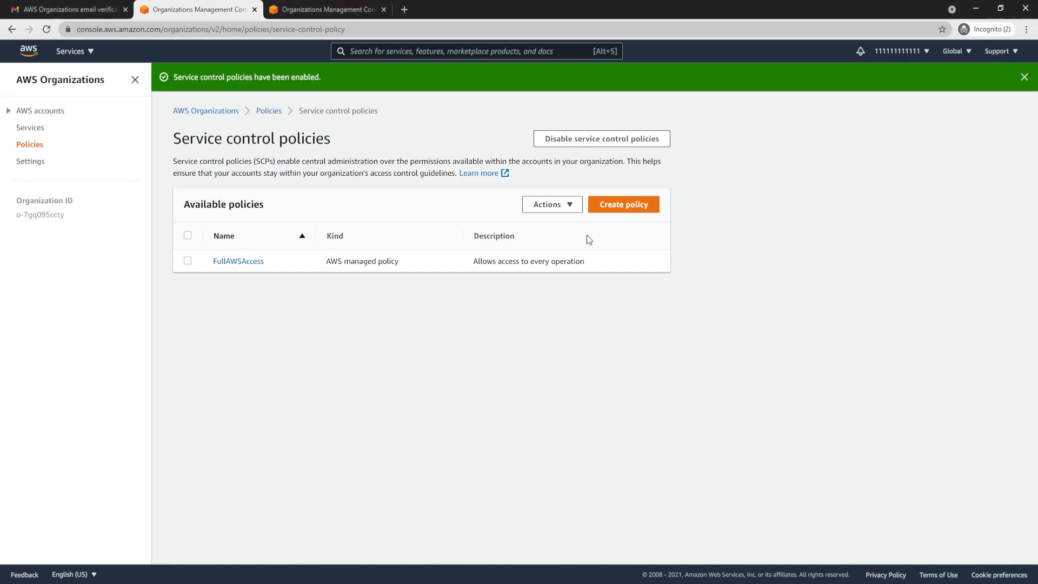
# - Start a new service control policy named Block CloudTrail Configuration Actions
pyautogui.click(624, 205)
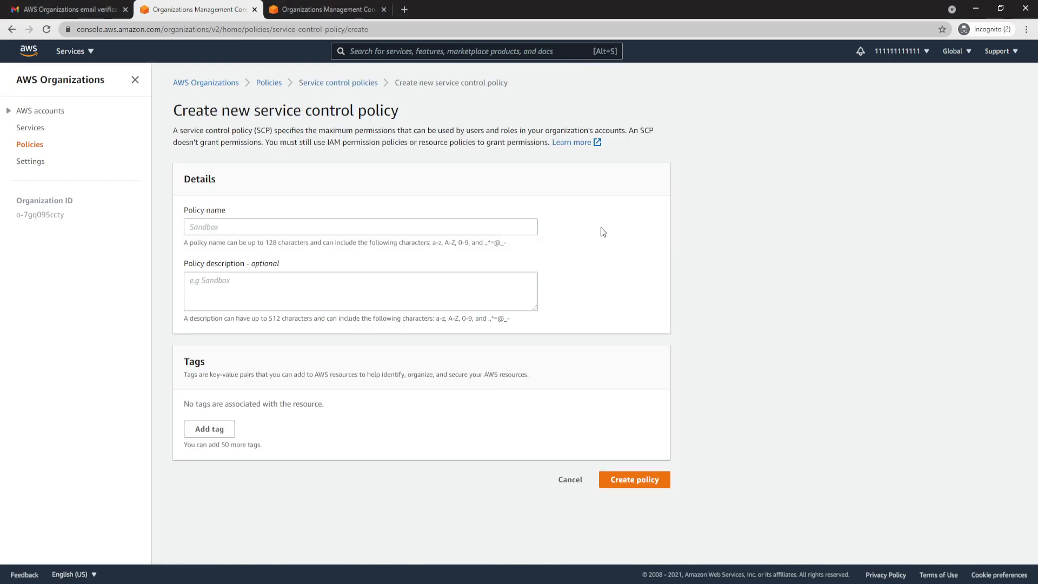
pyautogui.click(319, 227)
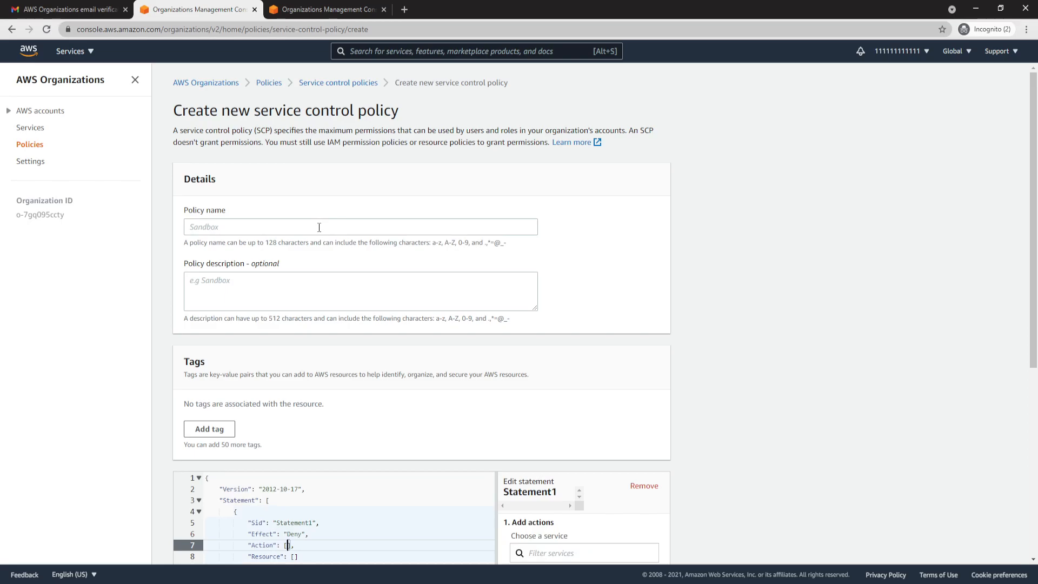
pyautogui.write('Block CloudTrail Configuration Actions')
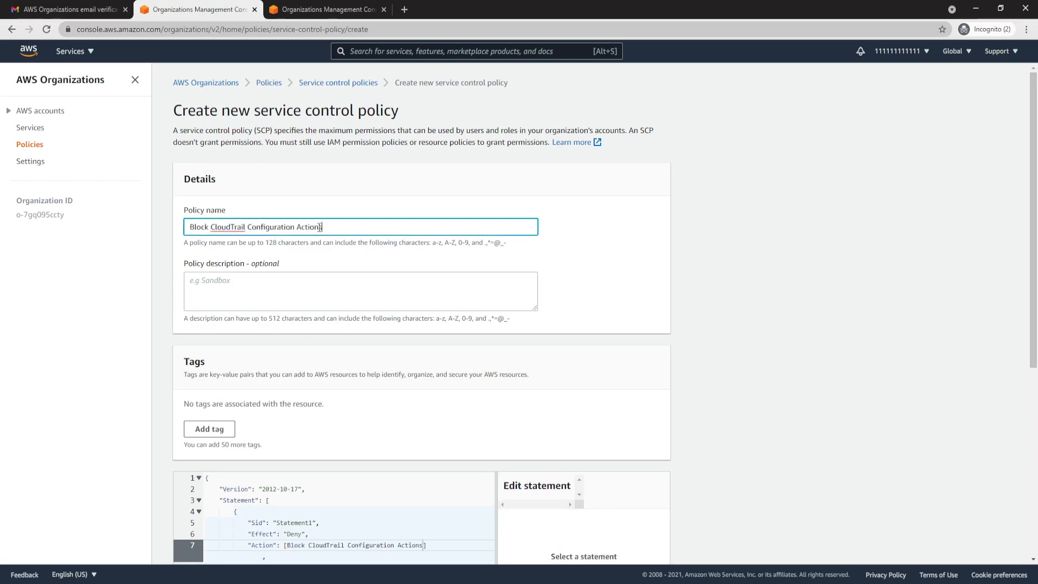
# - Replace the policy JSON with a Deny statement for CloudTrail AddTags, CreateTrail, DeleteTrail, RemoveTags, StartLogging, StopLogging and UpdateTrail on all resources, and create the policy
pyautogui.scroll(-2, 351, 330)
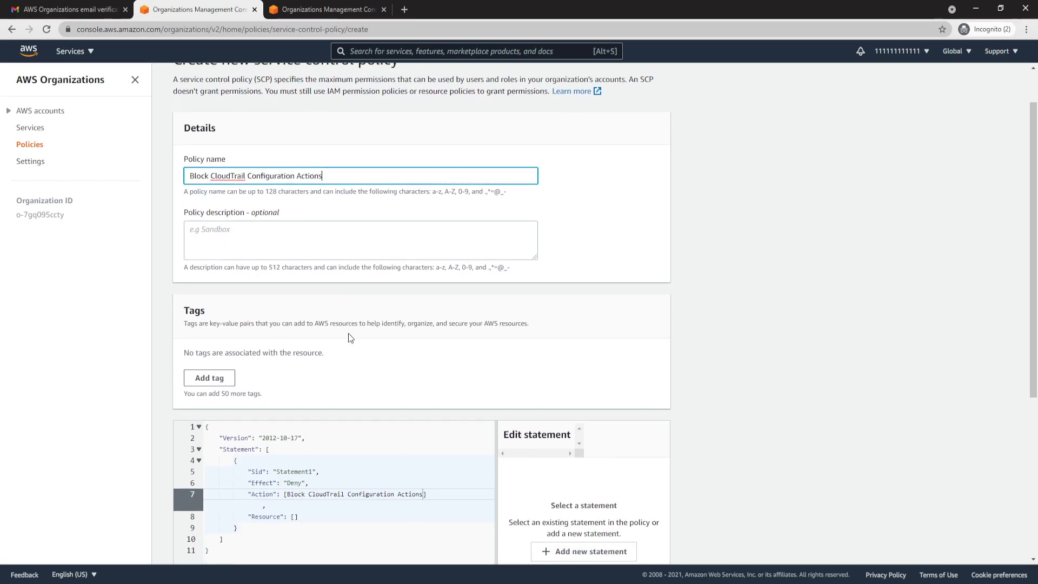
pyautogui.scroll(-1, 347, 331)
pyautogui.moveTo(261, 438); pyautogui.dragTo(187, 300)
pyautogui.press('BackSpace')
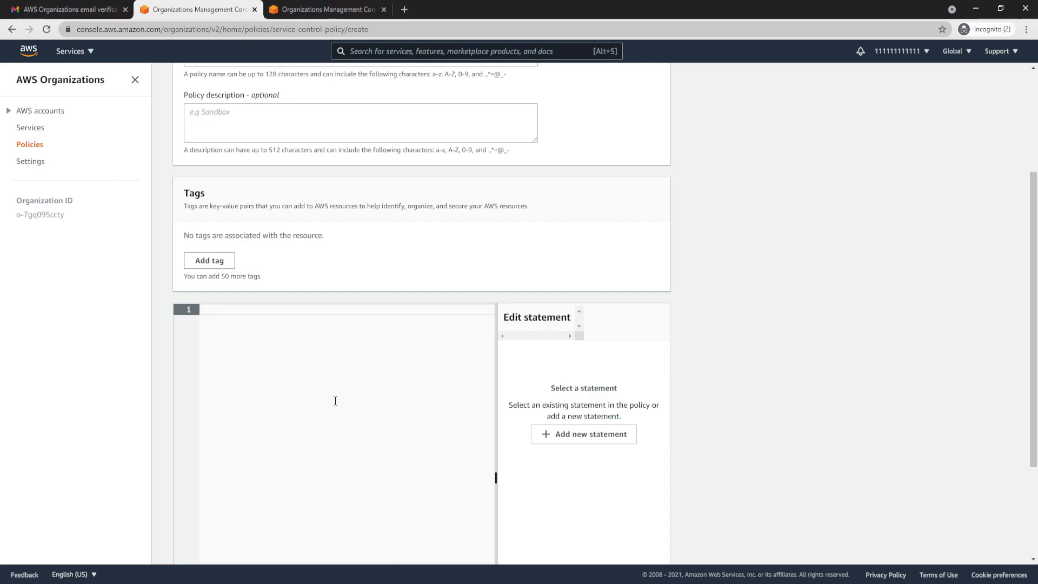
pyautogui.hotkey('ctrl', 'v')
pyautogui.scroll(-3, 336, 401)
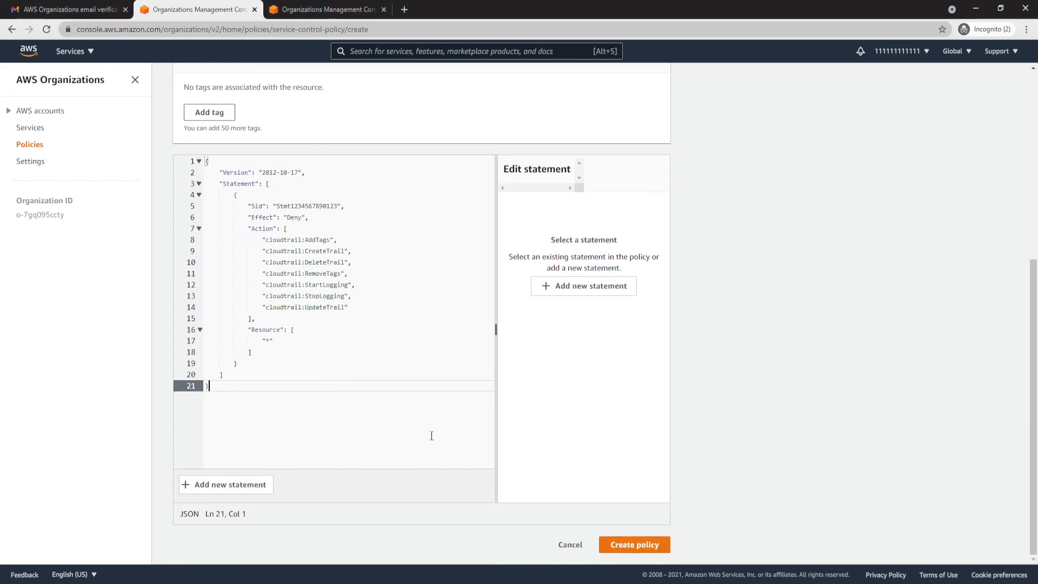
pyautogui.click(627, 544)
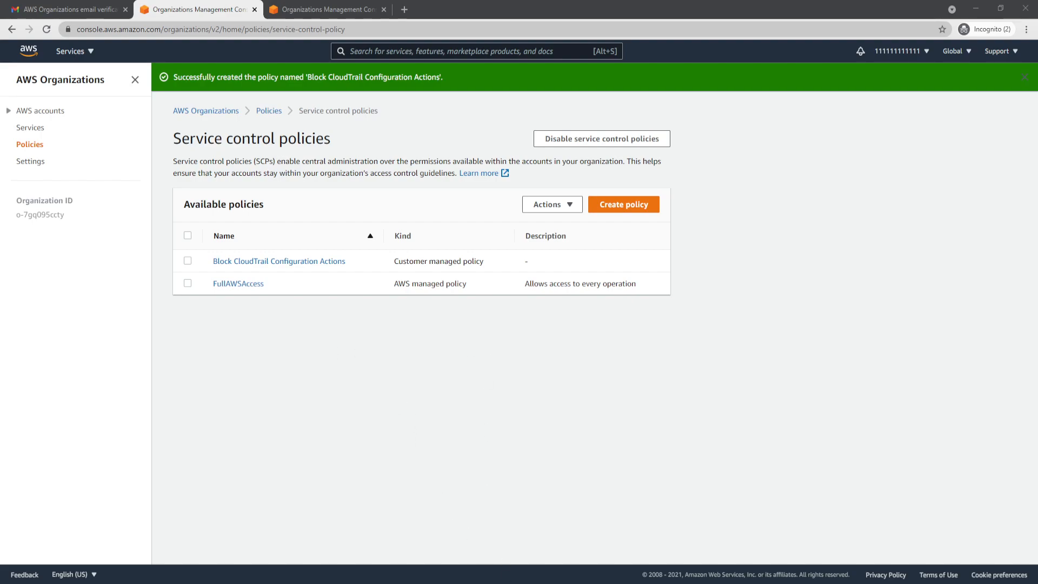
# - Start another service control policy named Allow List for All Approved Services
pyautogui.click(624, 206)
pyautogui.click(285, 227)
pyautogui.write('Allow List for All Approved Services')
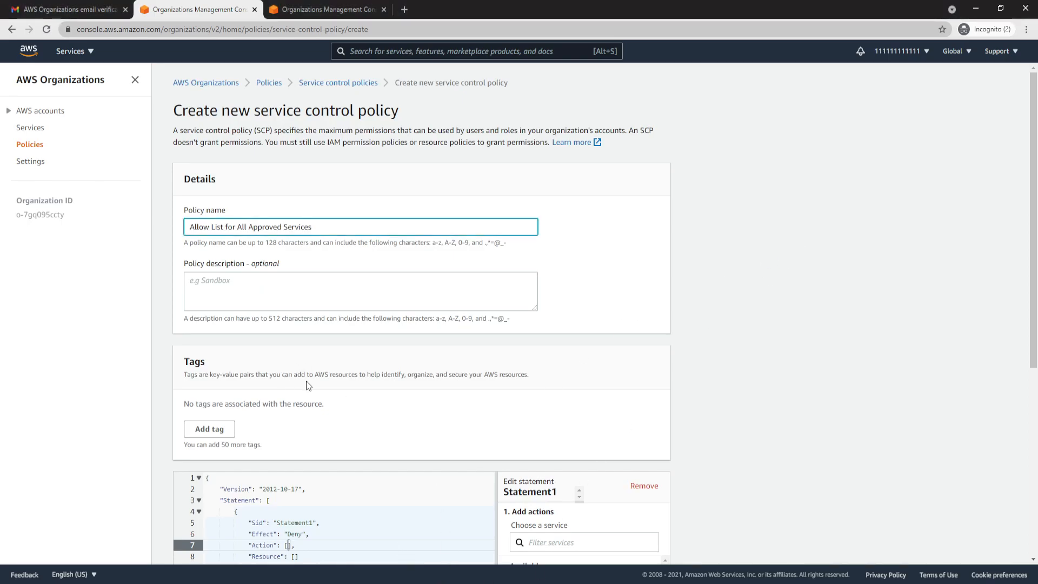
# - Replace the policy JSON with an Allow statement for ec2:*, elasticloadbalancing:*, codecommit:*, cloudtrail:* and codedeploy:* on all resources, and create the policy
pyautogui.scroll(-3, 307, 381)
pyautogui.click(317, 438)
pyautogui.hotkey('ctrl', 'a')
pyautogui.press('BackSpace')
pyautogui.hotkey('ctrl', 'v')
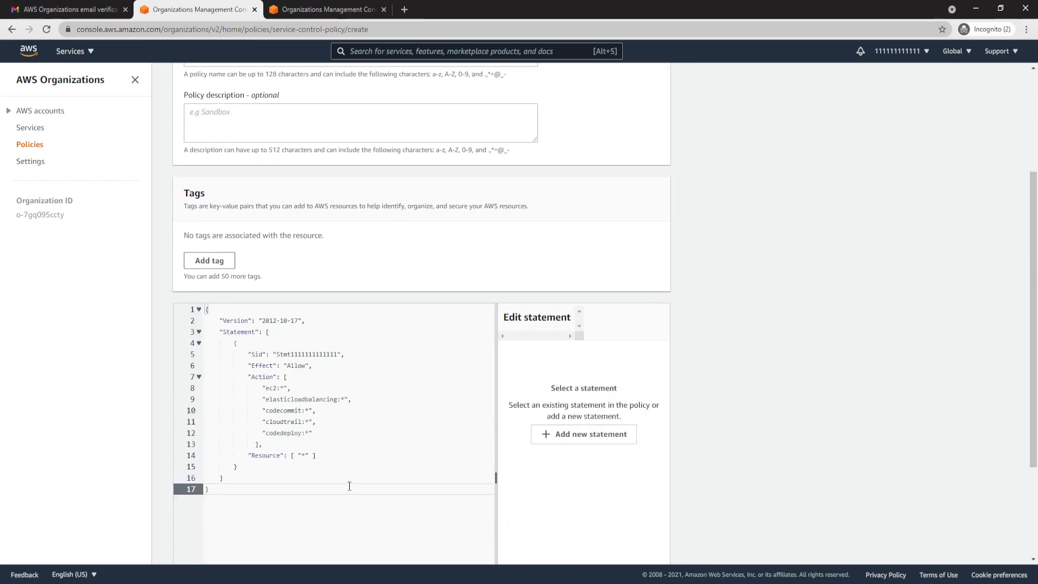
pyautogui.scroll(-3, 343, 480)
pyautogui.click(632, 548)
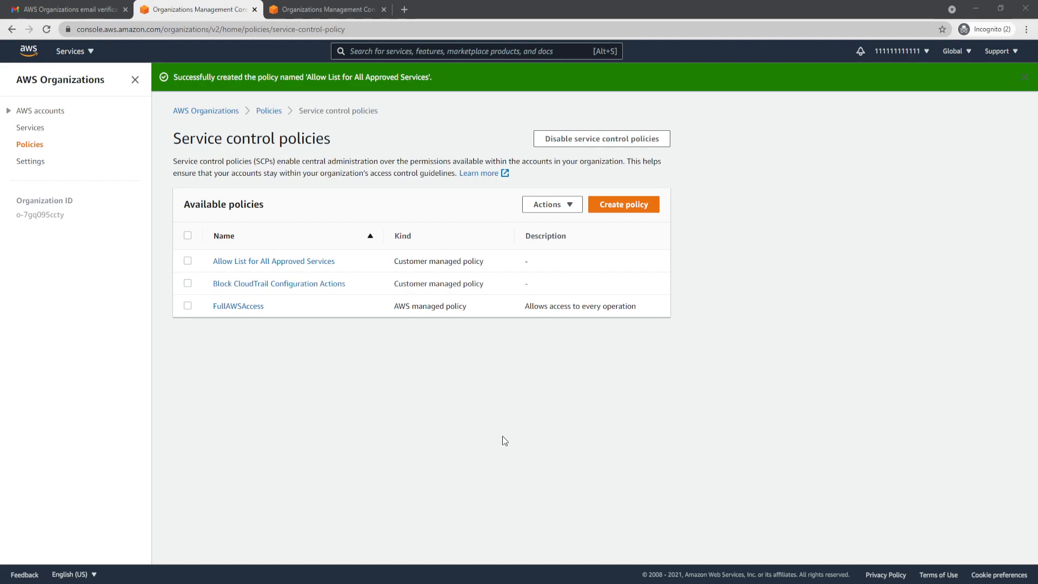
# - Start a third service control policy named Deny List for MainApp Prohibited Services
pyautogui.click(623, 204)
pyautogui.click(372, 229)
pyautogui.write('Deny List for MainApp Prohibited Services')
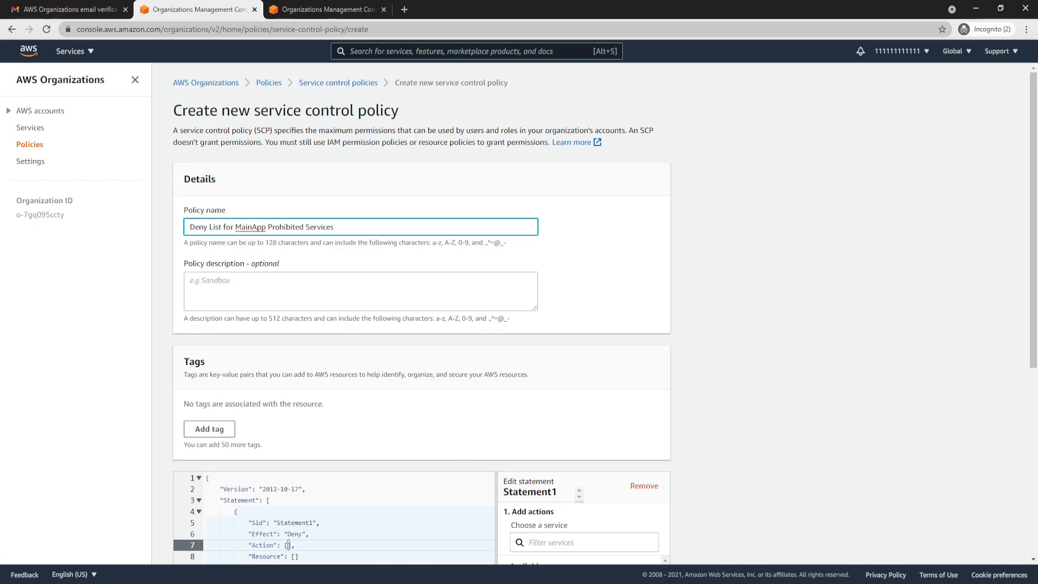
# - Replace the policy JSON with a statement denying dynamodb:* on all resources, and create the policy
pyautogui.scroll(-4, 405, 493)
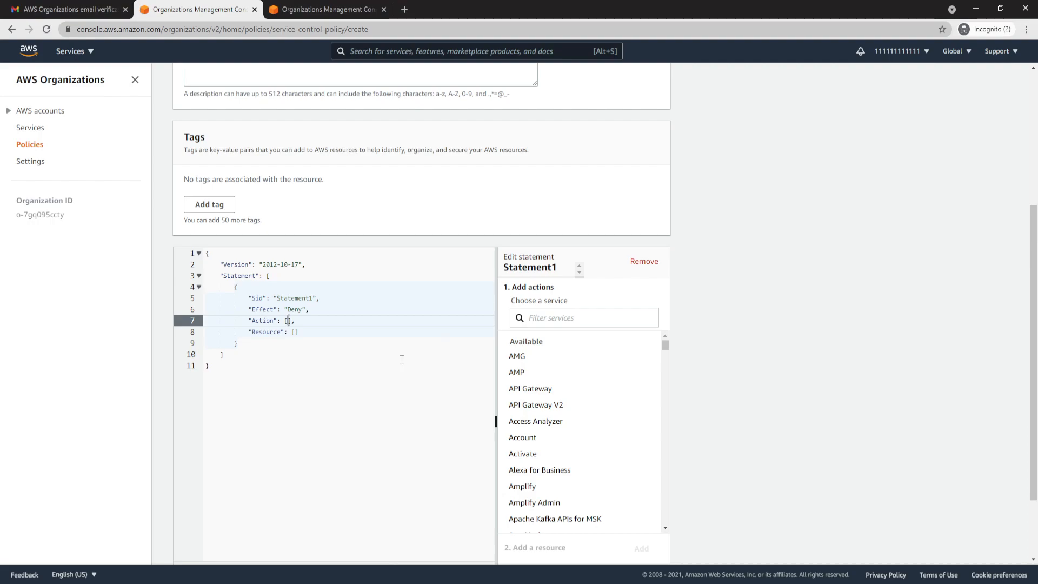
pyautogui.hotkey('ctrl', 'a')
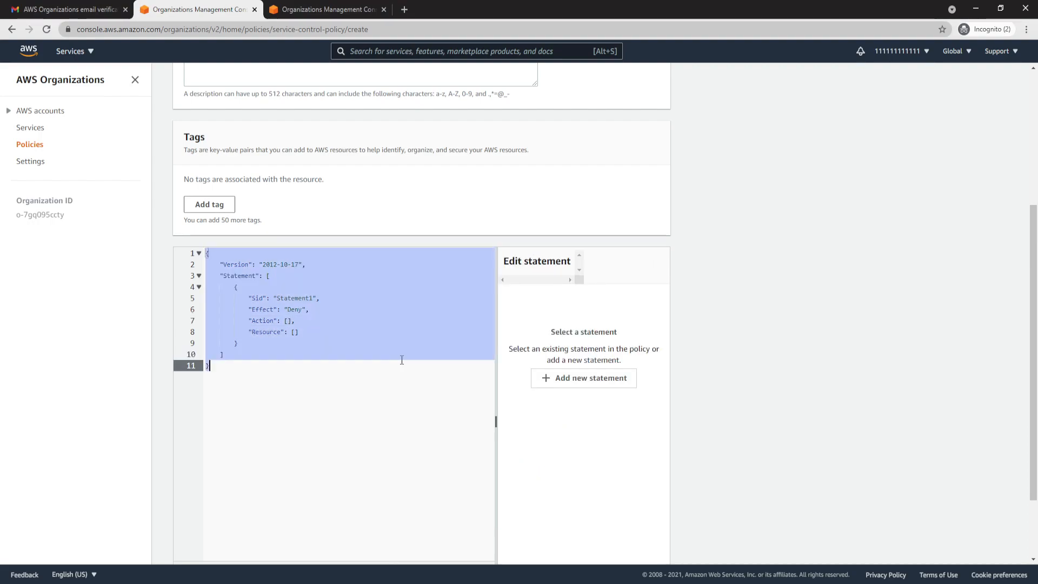
pyautogui.press('Delete')
pyautogui.write('{   "Version": "2012-10-17",   "Statement": [     {       "Effect": "Deny",       "Action": [ "dynamodb:*" ],       "Resource": [ "*" ]     }   ] }')
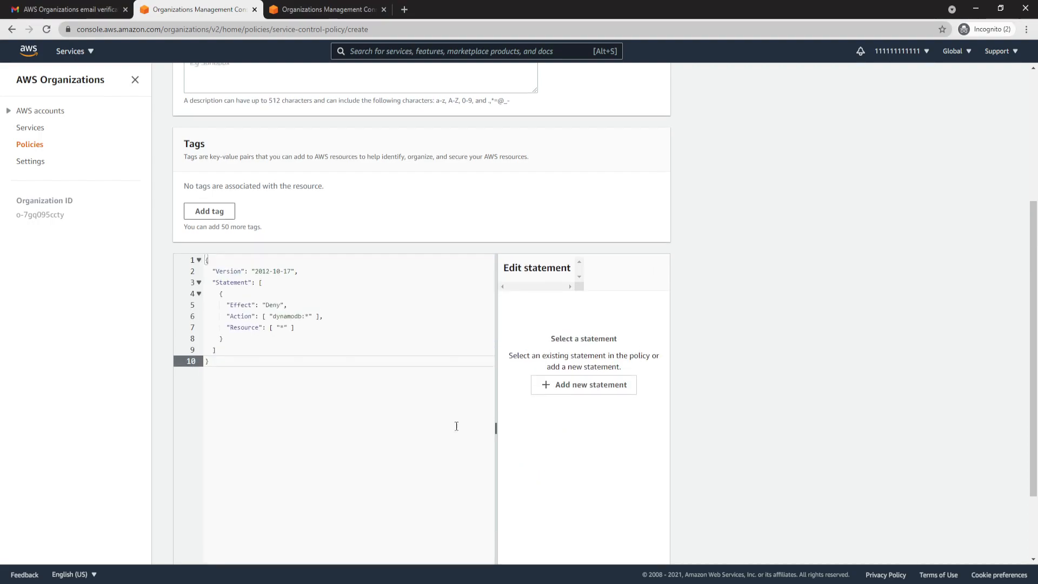
pyautogui.scroll(-2, 475, 427)
pyautogui.click(634, 545)
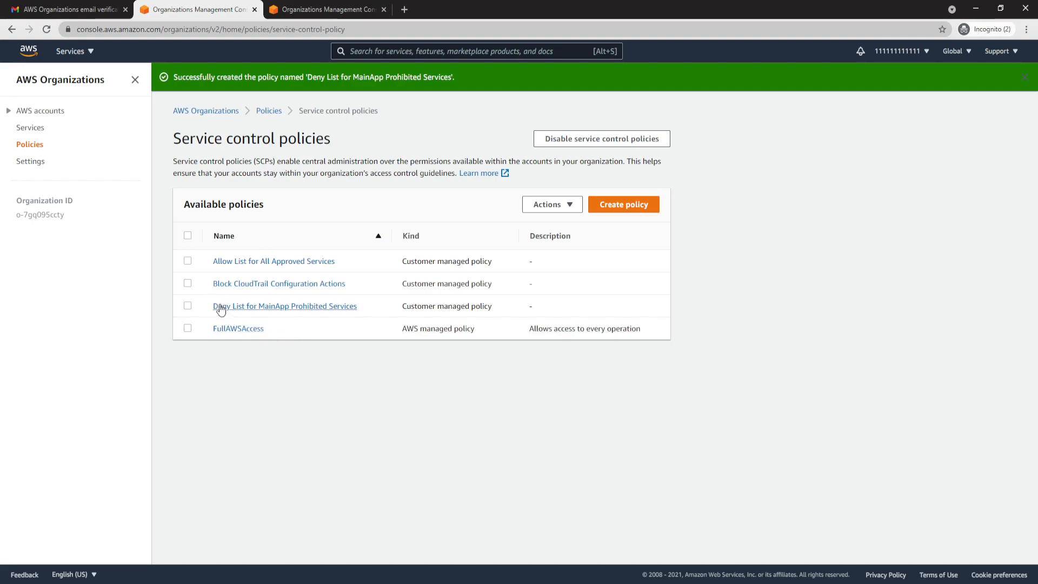
# - Attach the Deny List for MainApp Prohibited Services policy to the MainApp organizational unit under Production
pyautogui.click(187, 305)
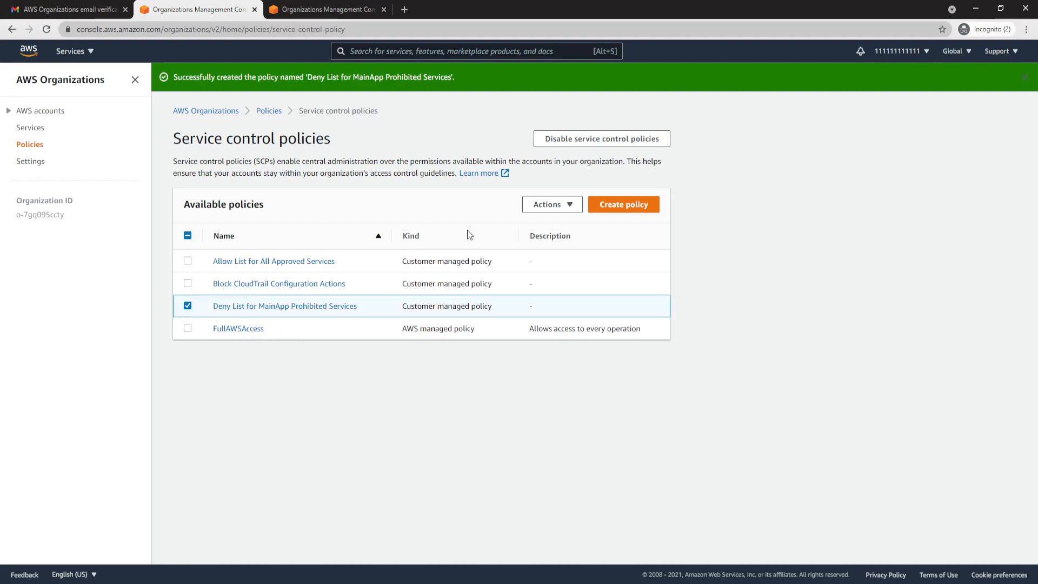
pyautogui.click(548, 204)
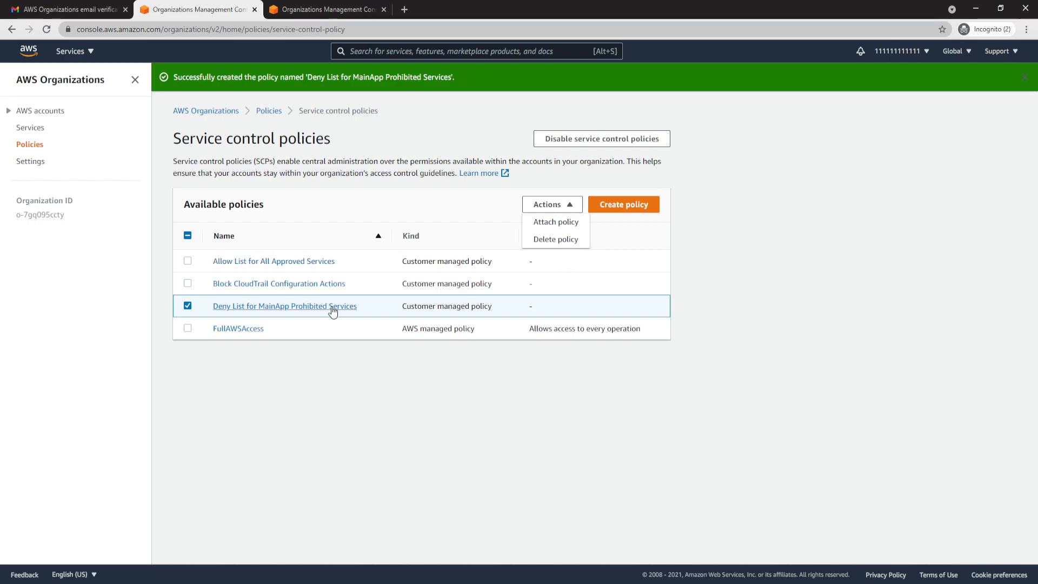
pyautogui.click(561, 222)
pyautogui.click(208, 297)
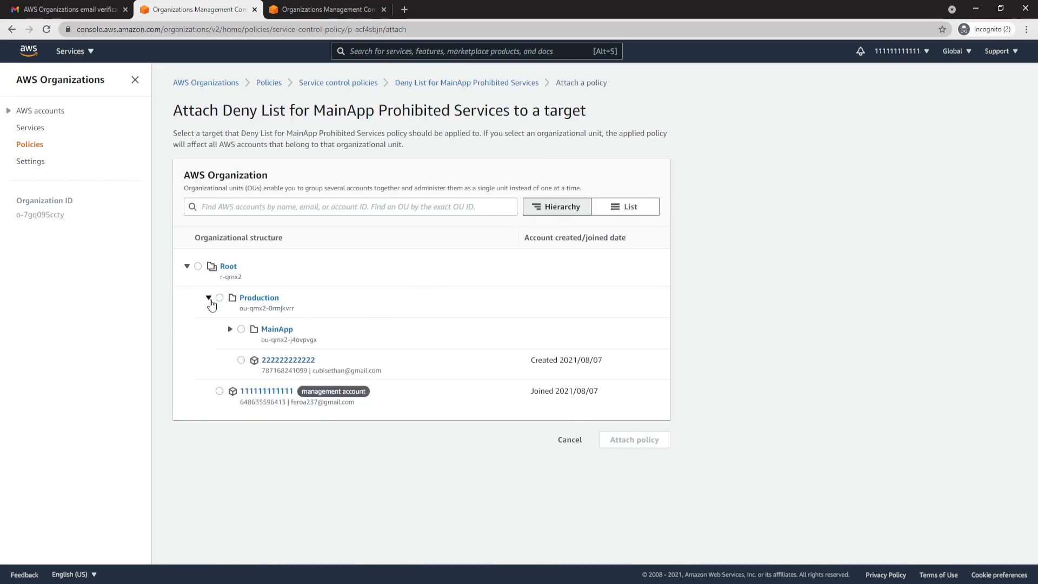
pyautogui.click(241, 329)
pyautogui.click(645, 441)
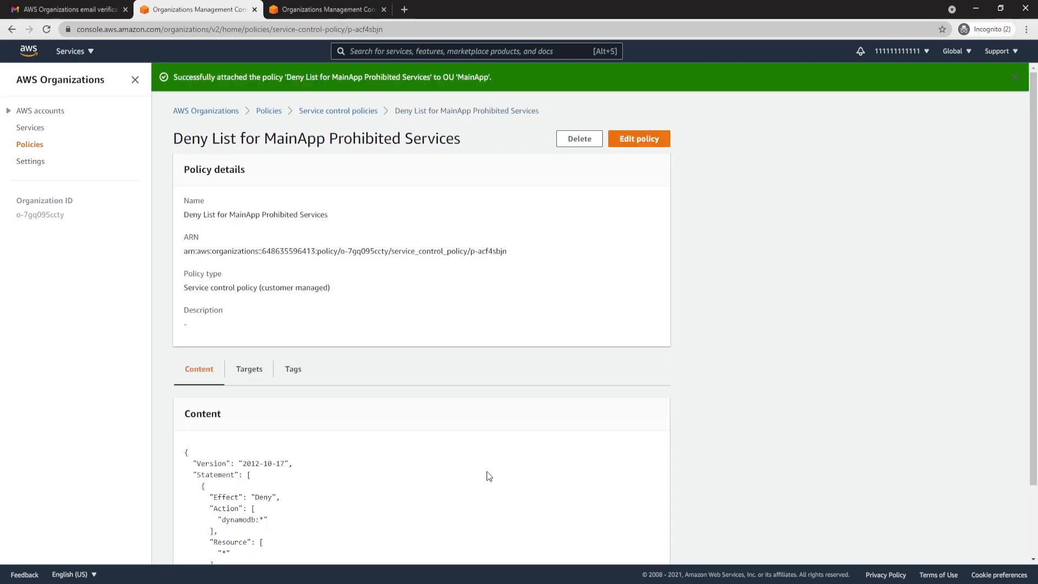
# - Attach only the Allow List for All Approved Services policy to the Production organizational unit
pyautogui.click(340, 111)
pyautogui.click(189, 257)
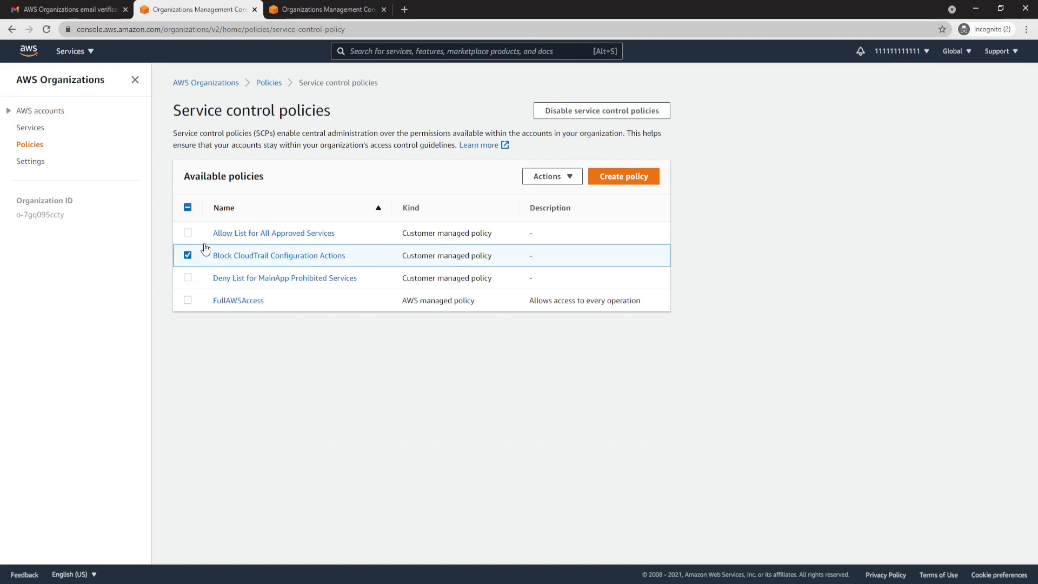
pyautogui.click(187, 233)
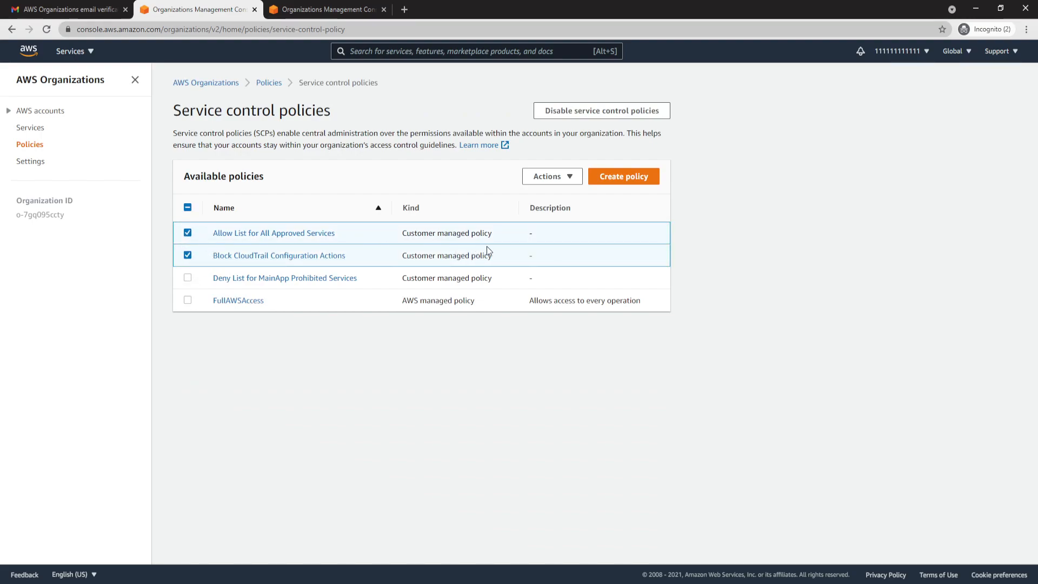
pyautogui.click(560, 181)
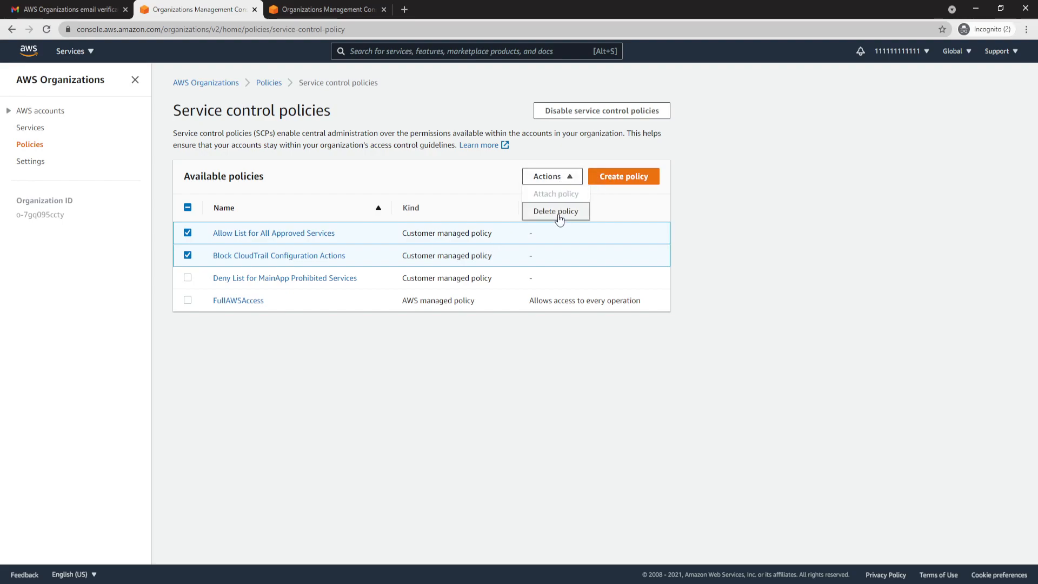
pyautogui.click(610, 365)
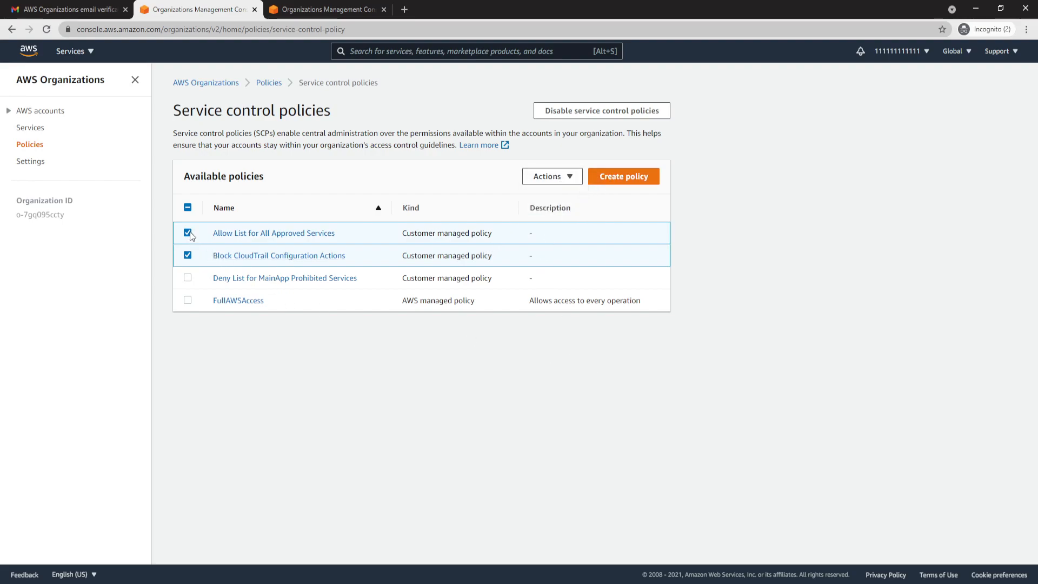
pyautogui.click(189, 255)
pyautogui.click(554, 176)
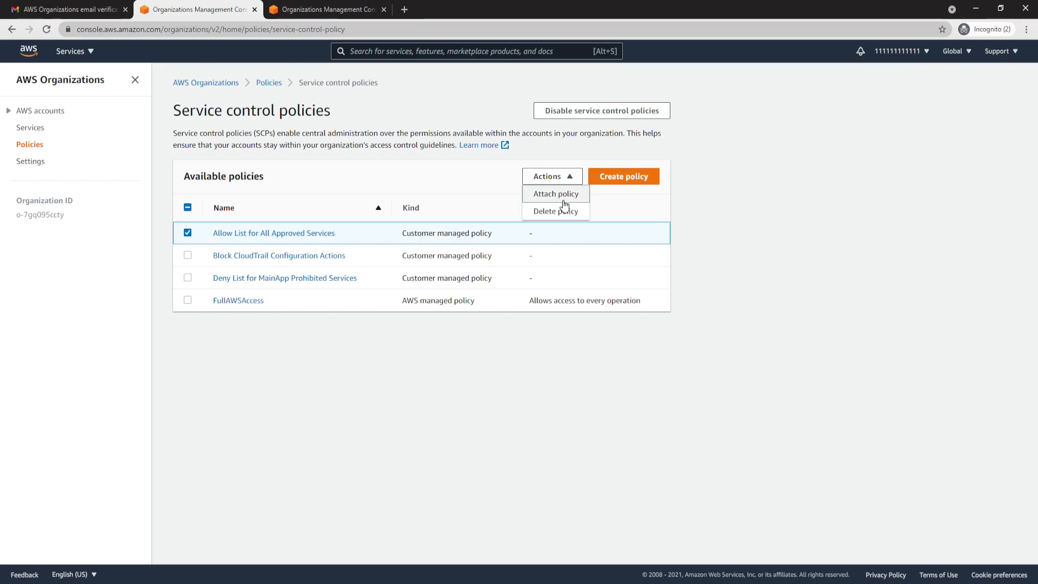
pyautogui.click(564, 199)
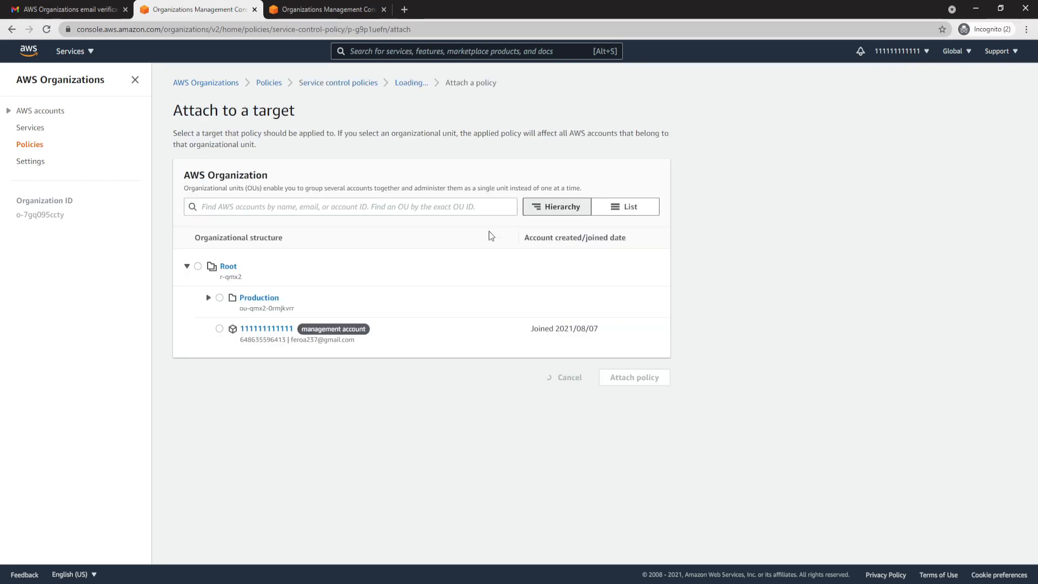
pyautogui.click(209, 298)
pyautogui.click(219, 298)
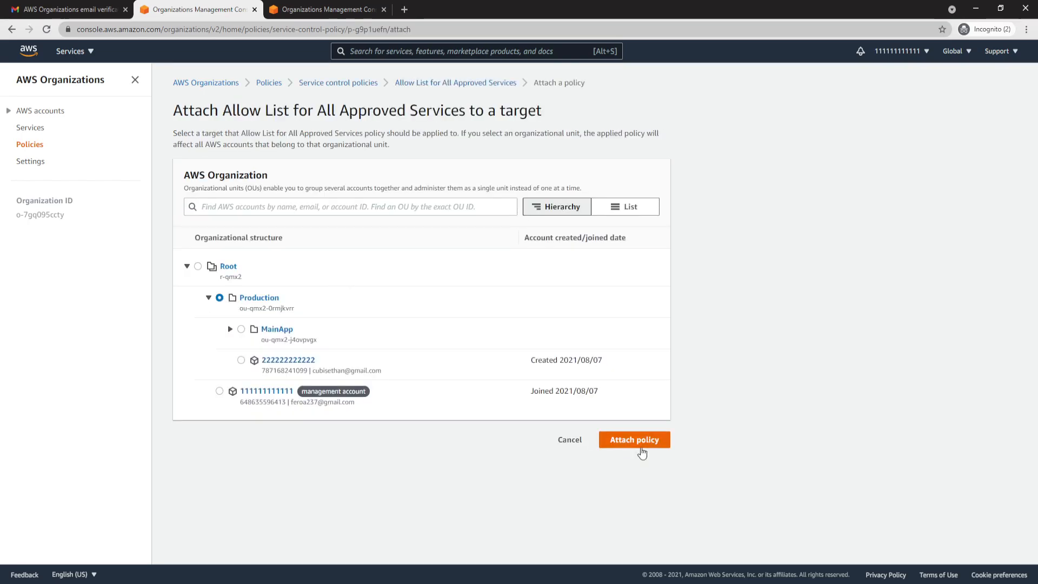
pyautogui.click(641, 449)
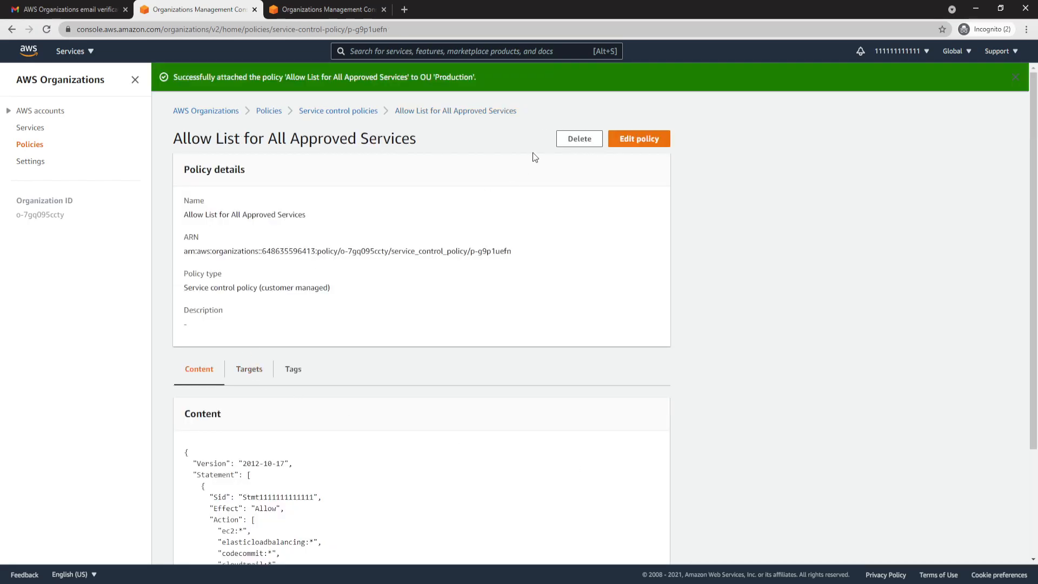
# - Attach the Block CloudTrail Configuration Actions policy to the Production organizational unit
pyautogui.click(327, 111)
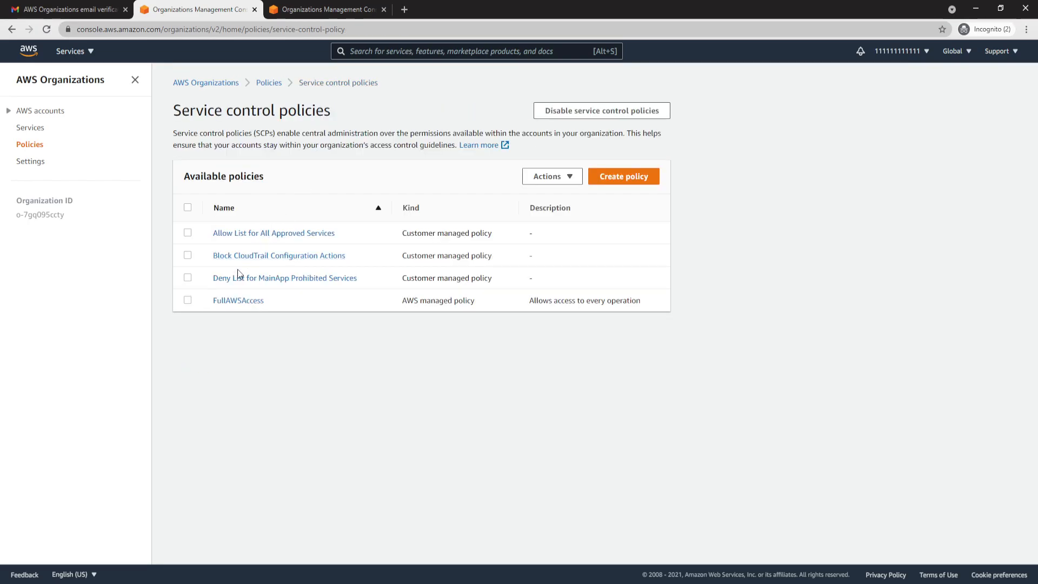
pyautogui.click(188, 255)
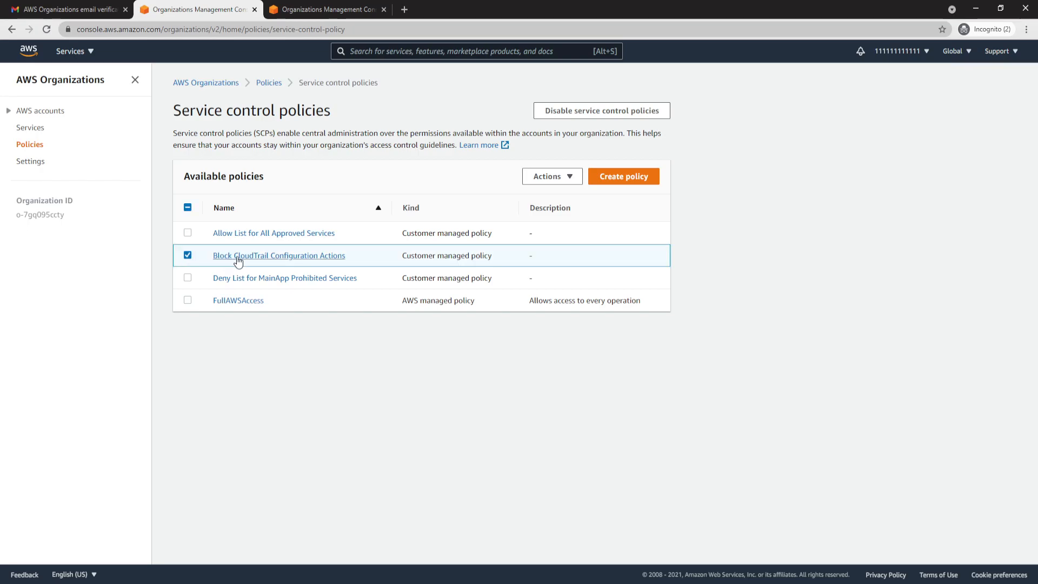
pyautogui.click(546, 176)
pyautogui.click(547, 194)
pyautogui.click(220, 297)
pyautogui.click(616, 379)
# - Review the service control policies applied to the Production organizational unit
pyautogui.scroll(-3, 427, 393)
pyautogui.scroll(3, 432, 397)
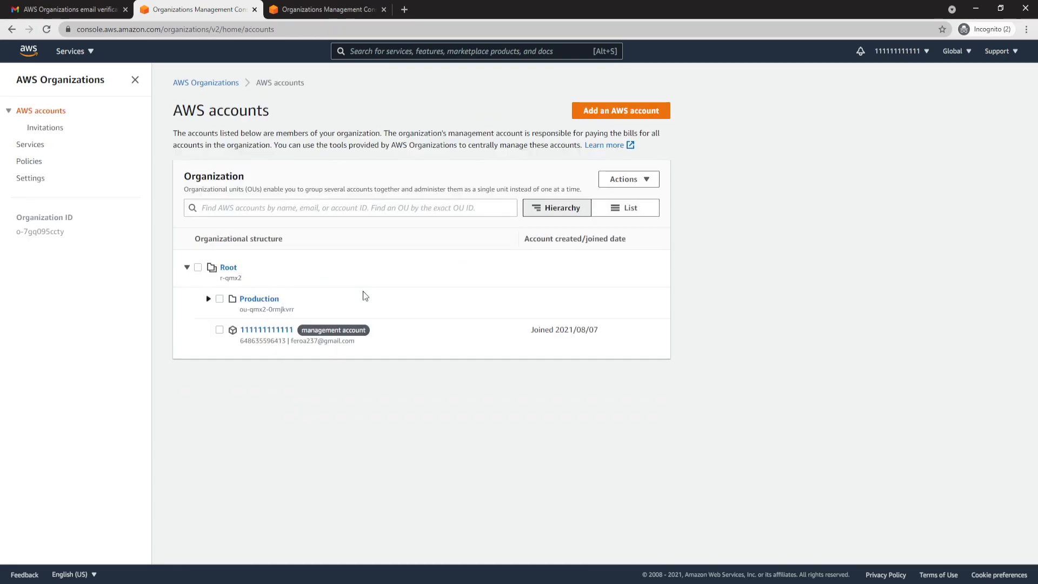
pyautogui.click(252, 301)
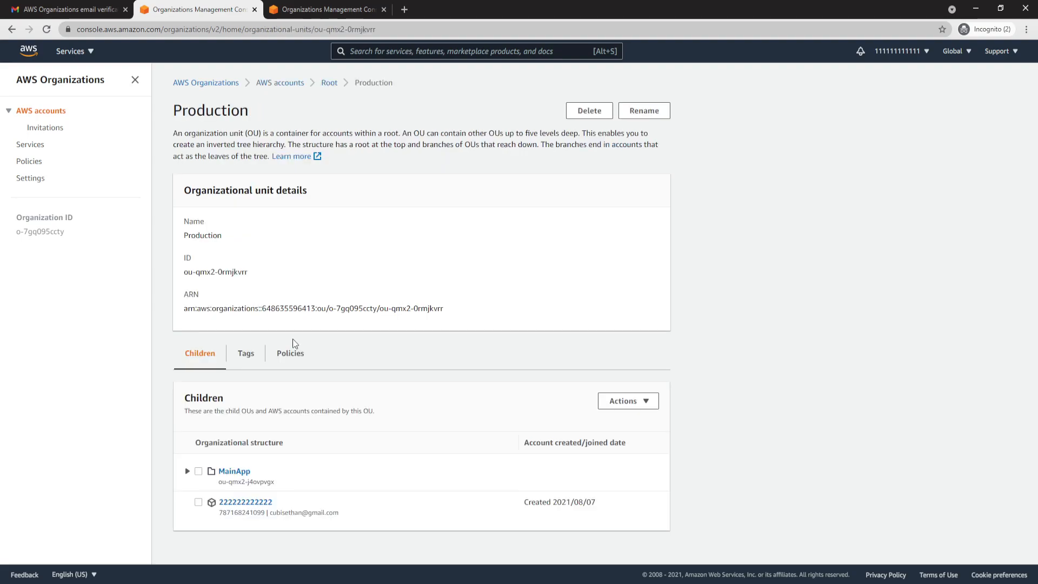
pyautogui.click(291, 366)
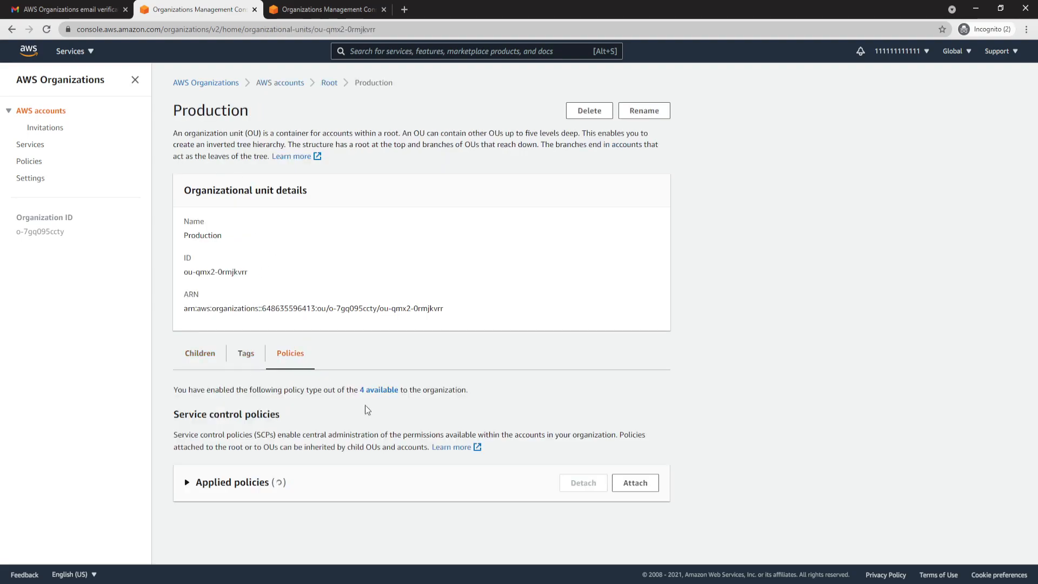
pyautogui.scroll(-2, 507, 429)
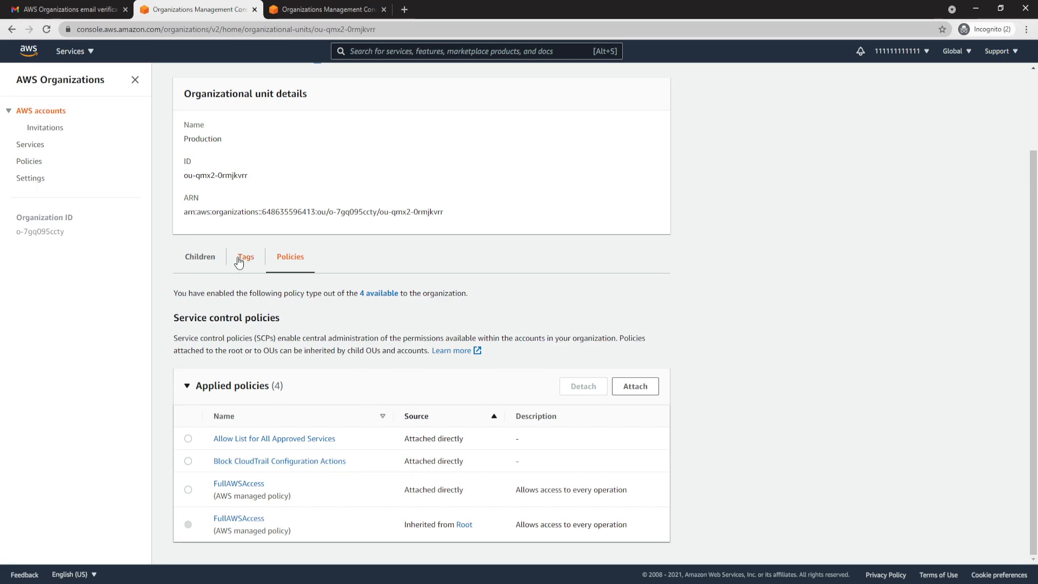
pyautogui.scroll(2, 286, 130)
# - Expand the hierarchy under Root down to MainApp and review the service control policies applied to the MainApp organizational unit
pyautogui.click(328, 83)
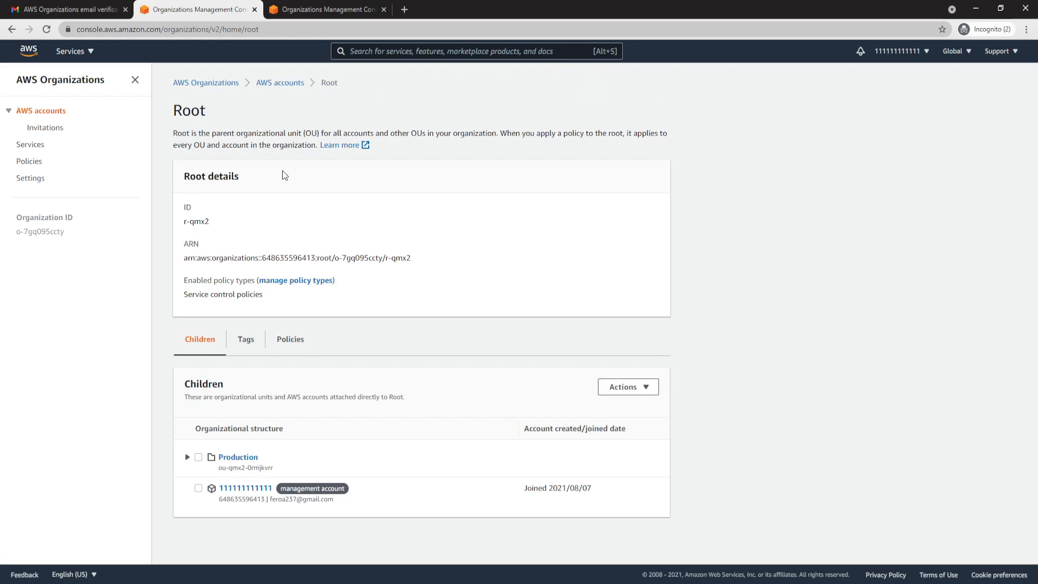
pyautogui.click(188, 458)
pyautogui.scroll(-1, 192, 470)
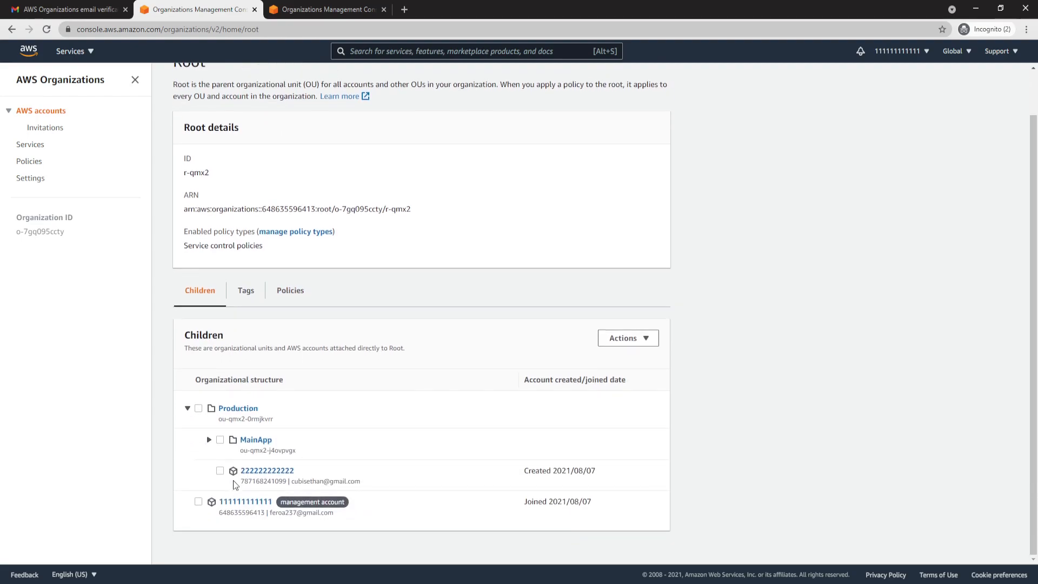
pyautogui.click(209, 440)
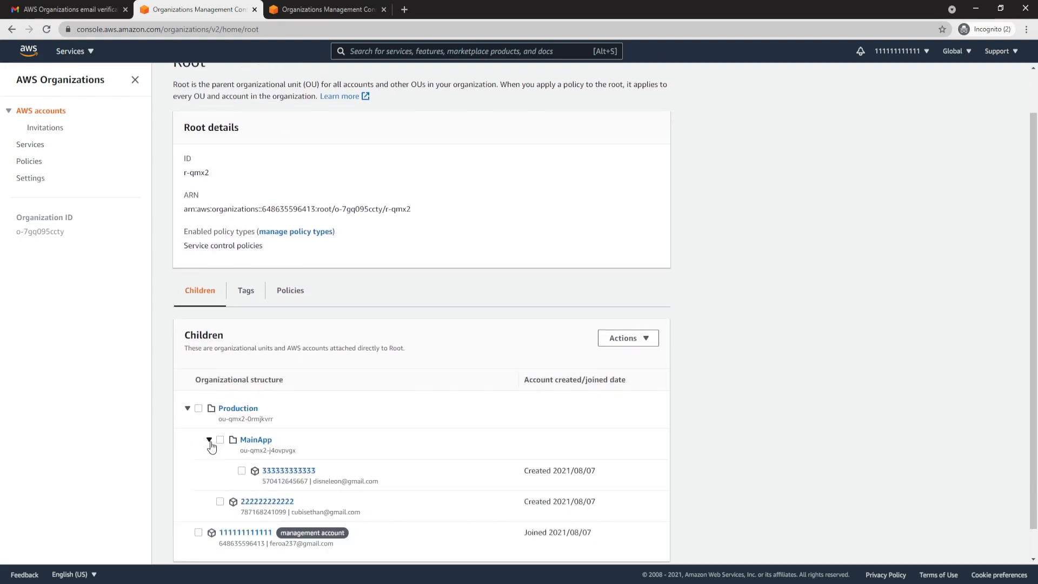
pyautogui.click(252, 442)
pyautogui.click(306, 359)
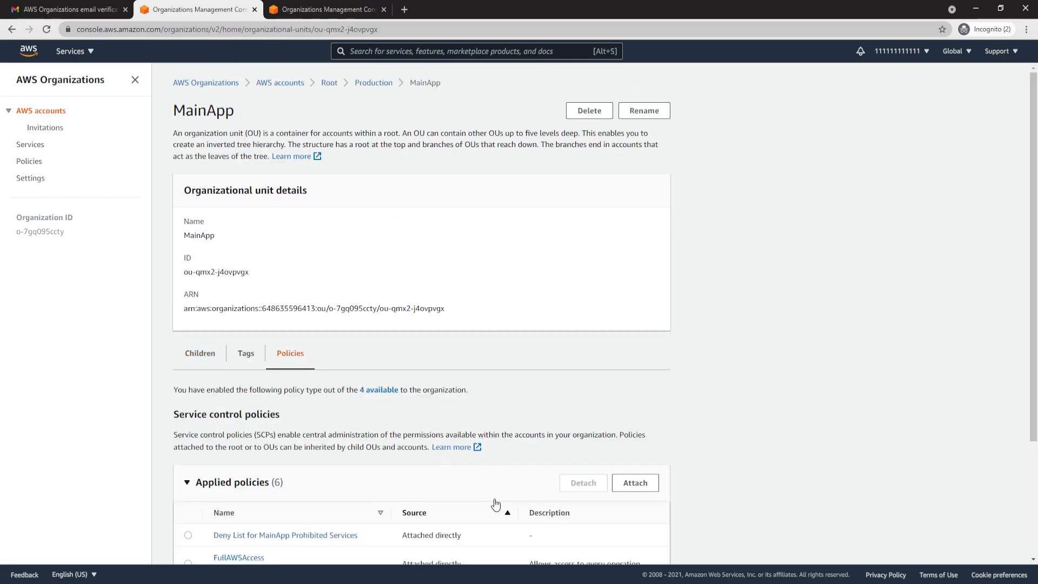
pyautogui.scroll(-3, 495, 502)
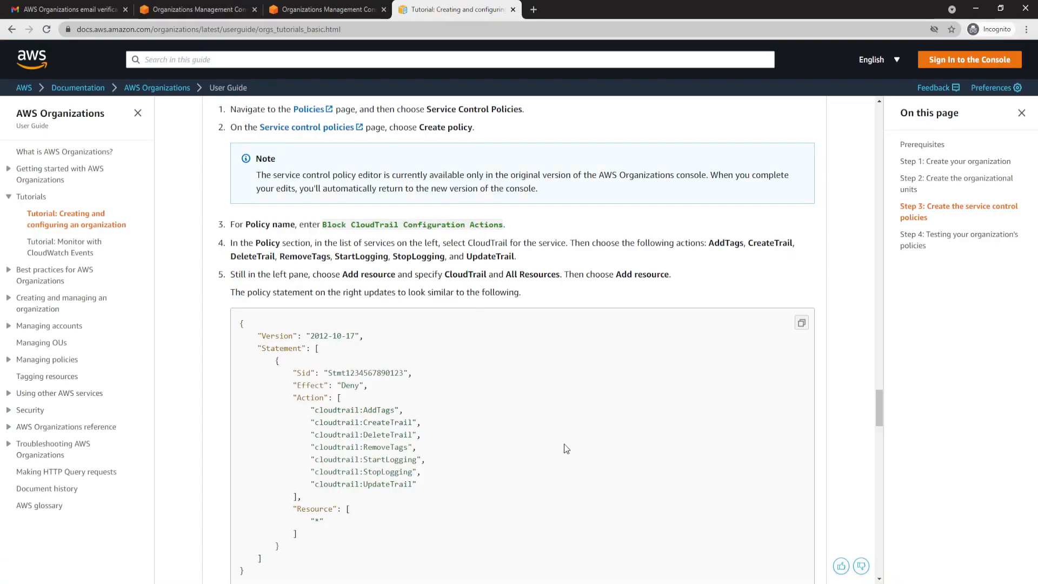
# - Examine the policy name and denied CloudTrail actions in the tutorial's Block CloudTrail Configuration Actions section
pyautogui.moveTo(323, 227); pyautogui.dragTo(502, 227)
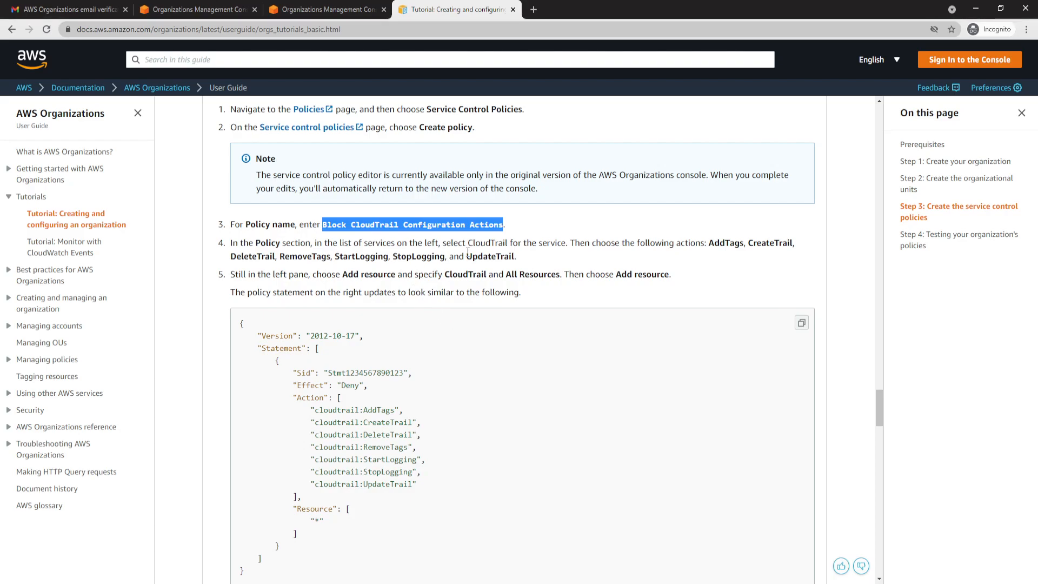
pyautogui.scroll(-1, 444, 289)
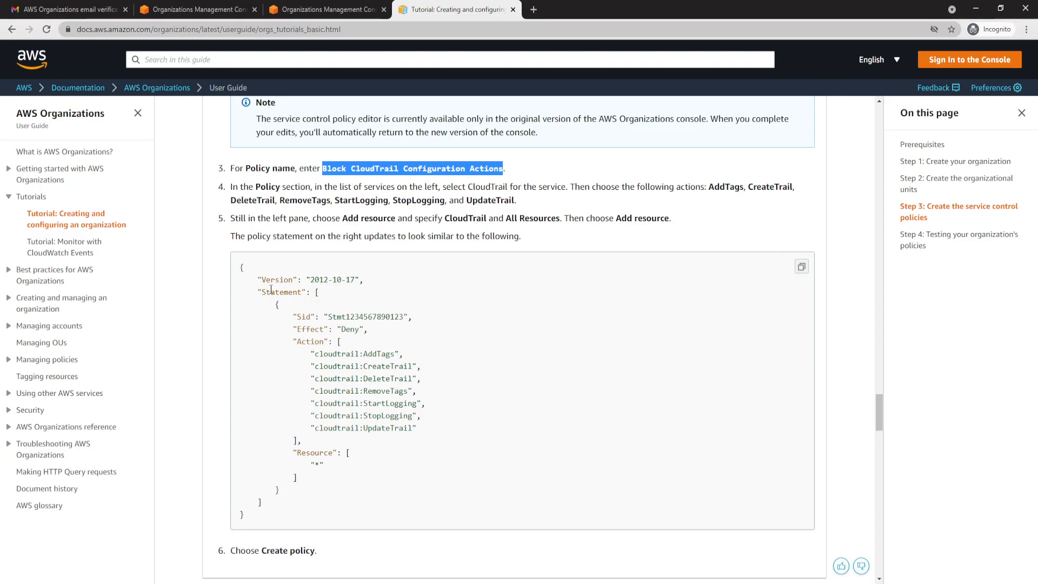
pyautogui.moveTo(314, 355); pyautogui.dragTo(413, 365)
pyautogui.click(407, 369)
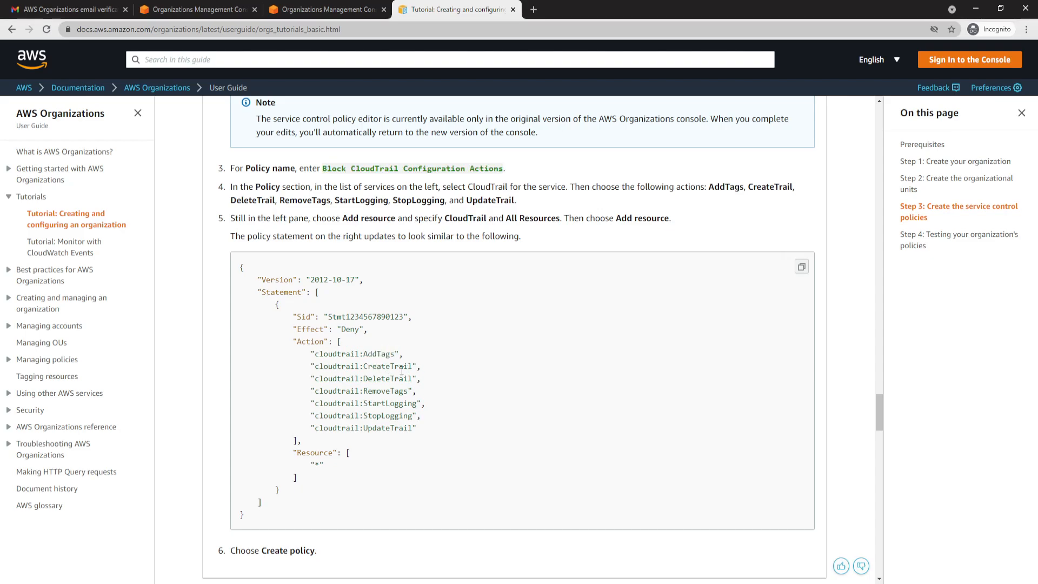
pyautogui.moveTo(368, 379); pyautogui.dragTo(413, 428)
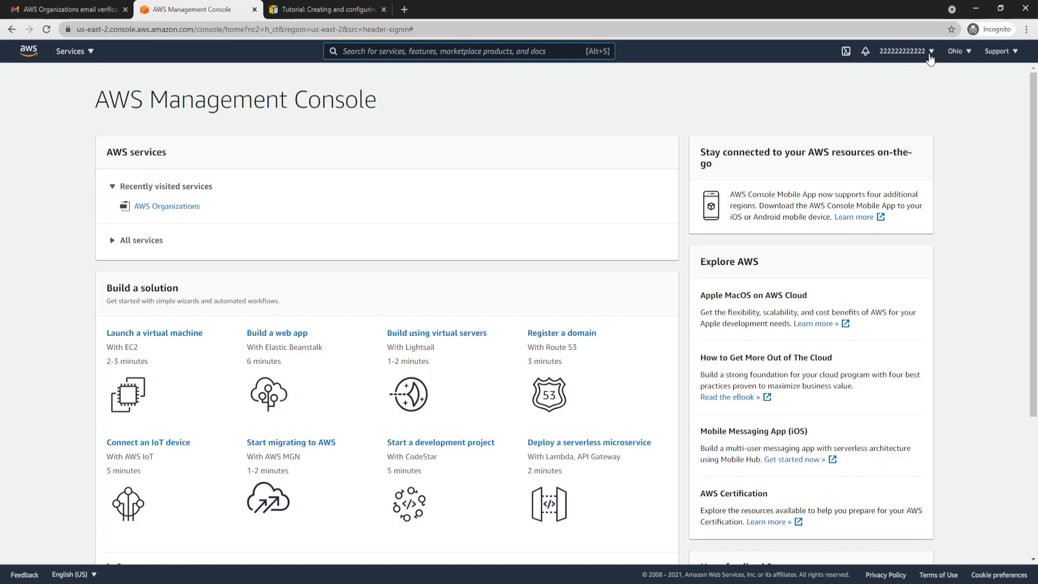
# - Search the AWS console for cloudtrail in the Production member account and open the CloudTrail service
pyautogui.click(448, 52)
pyautogui.write('c')
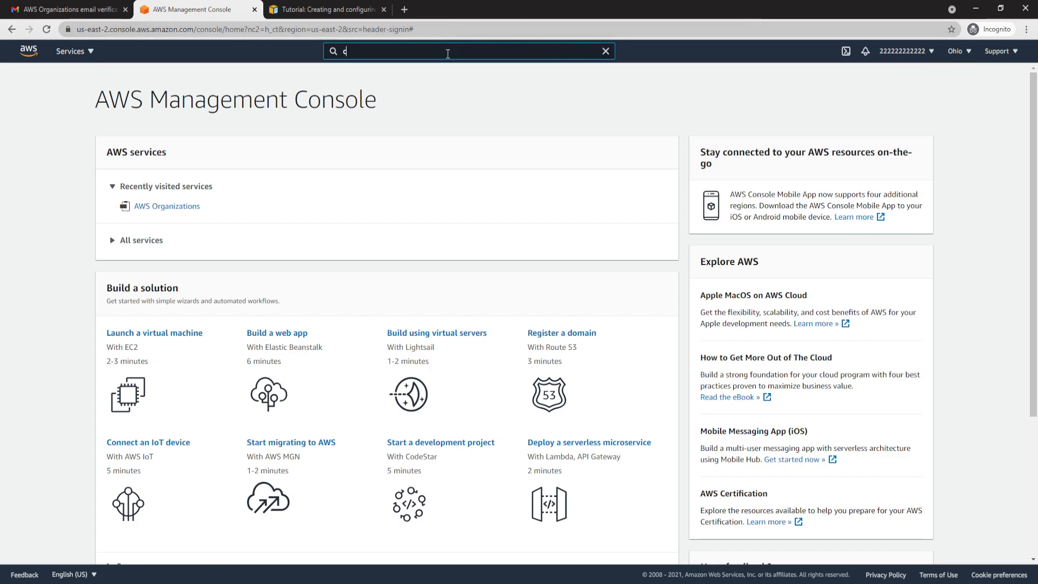
pyautogui.write('loudtrail')
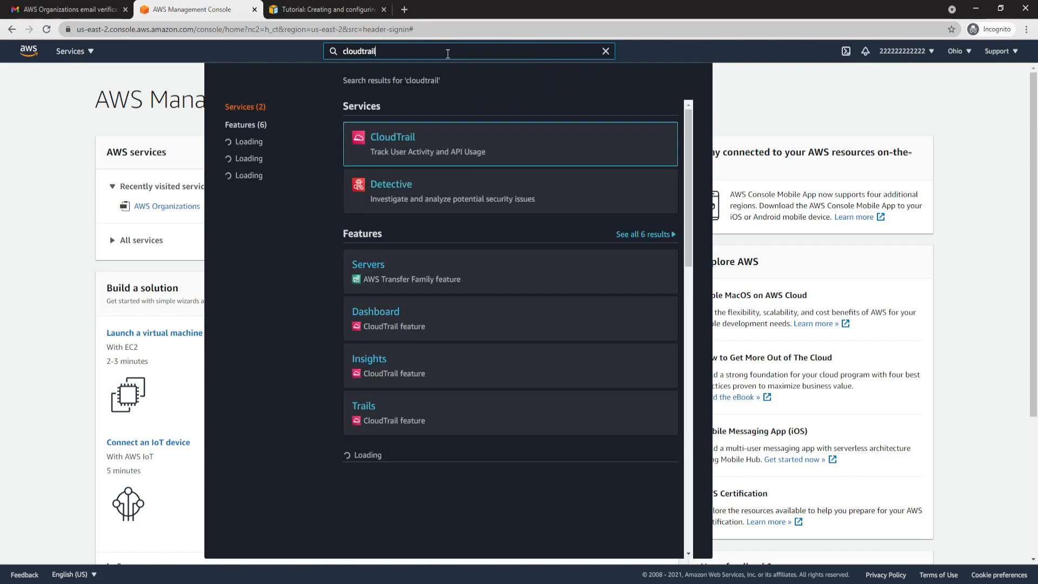
pyautogui.click(402, 140)
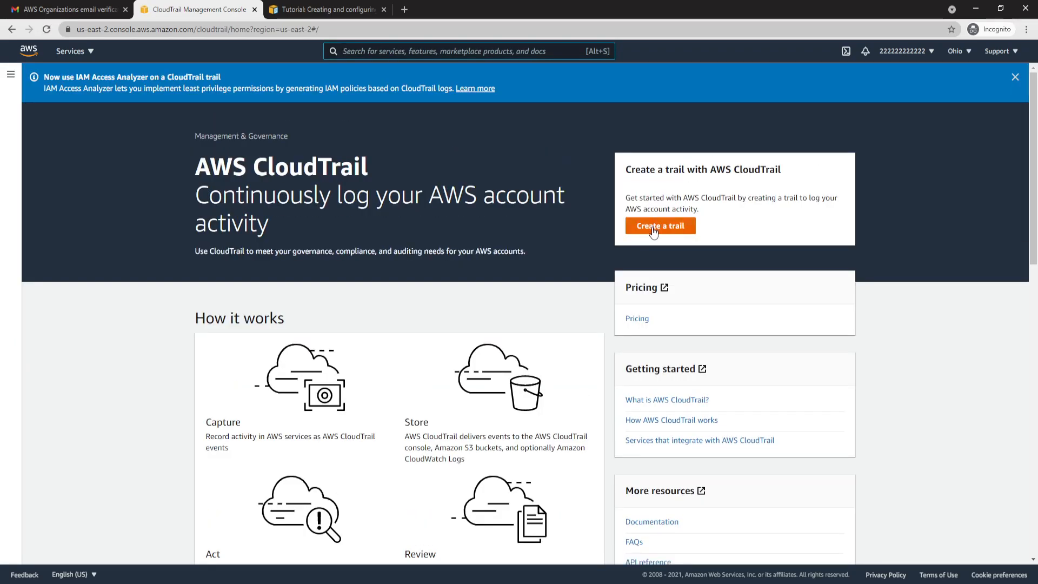
# - Try to create a quick trail named management-events to test the CloudTrail restriction, and check the response
pyautogui.click(655, 226)
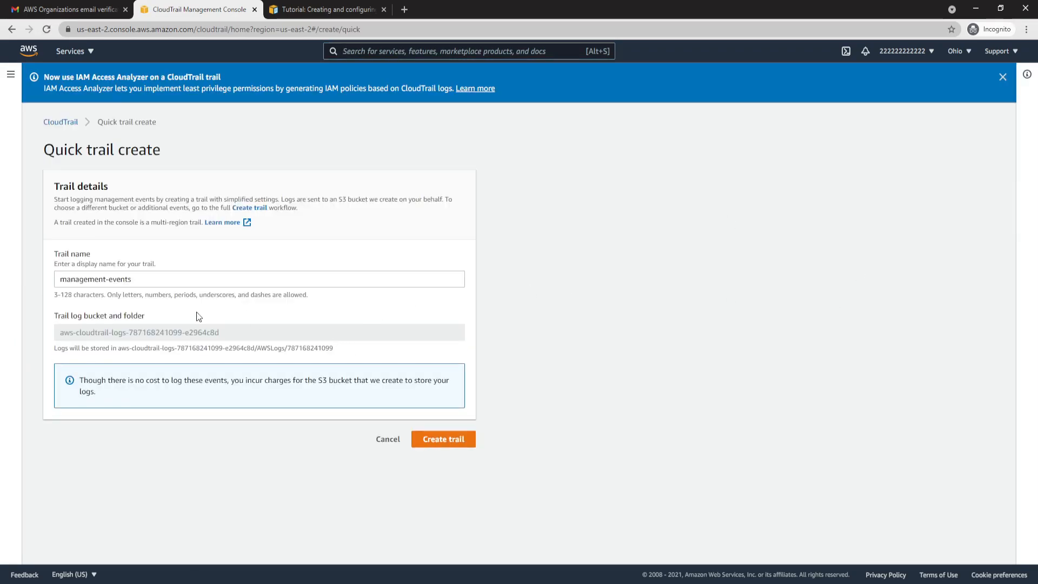
pyautogui.click(437, 440)
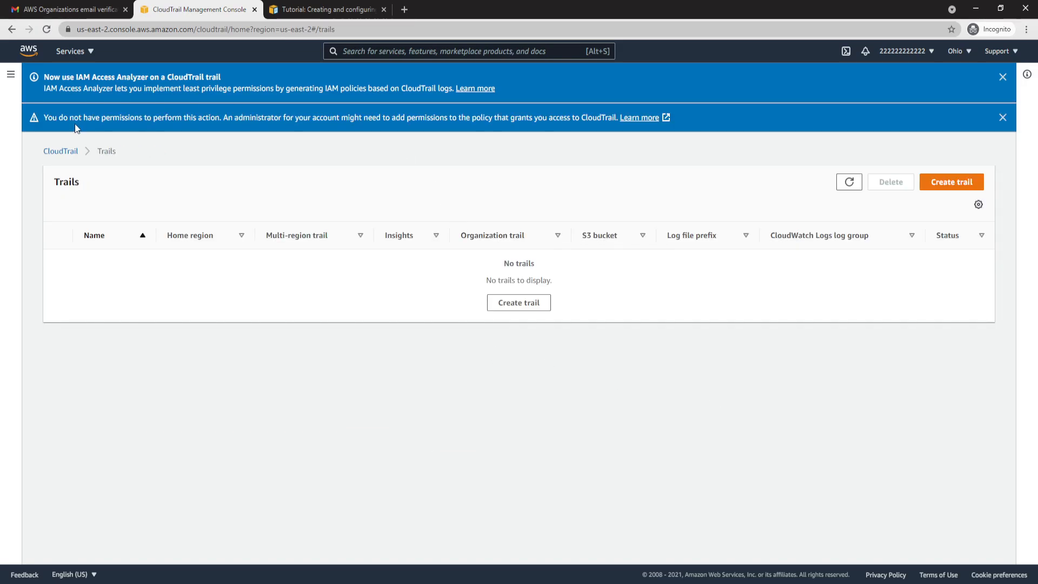
pyautogui.moveTo(44, 117); pyautogui.dragTo(118, 116)
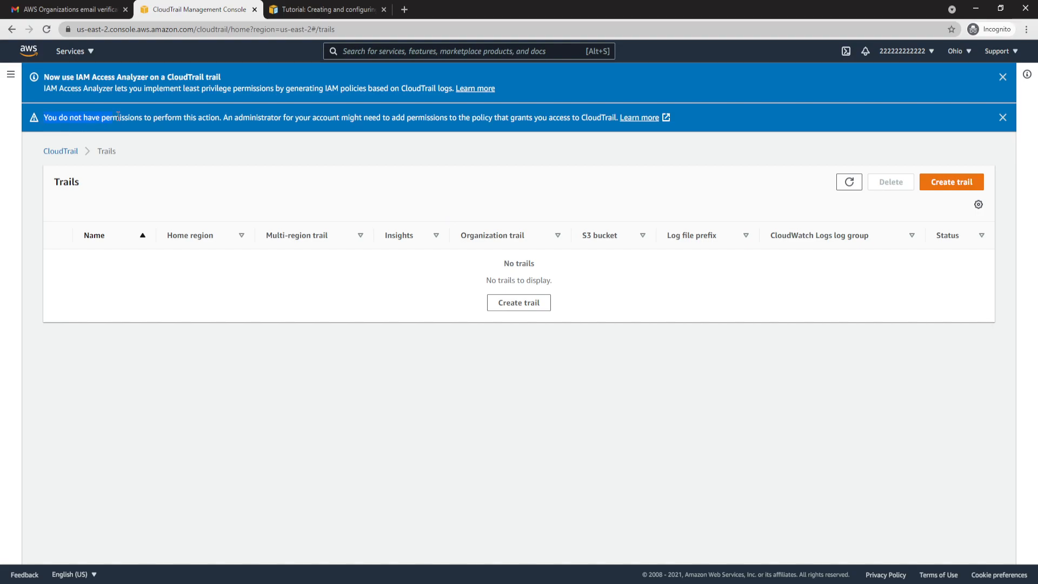
pyautogui.click(231, 118)
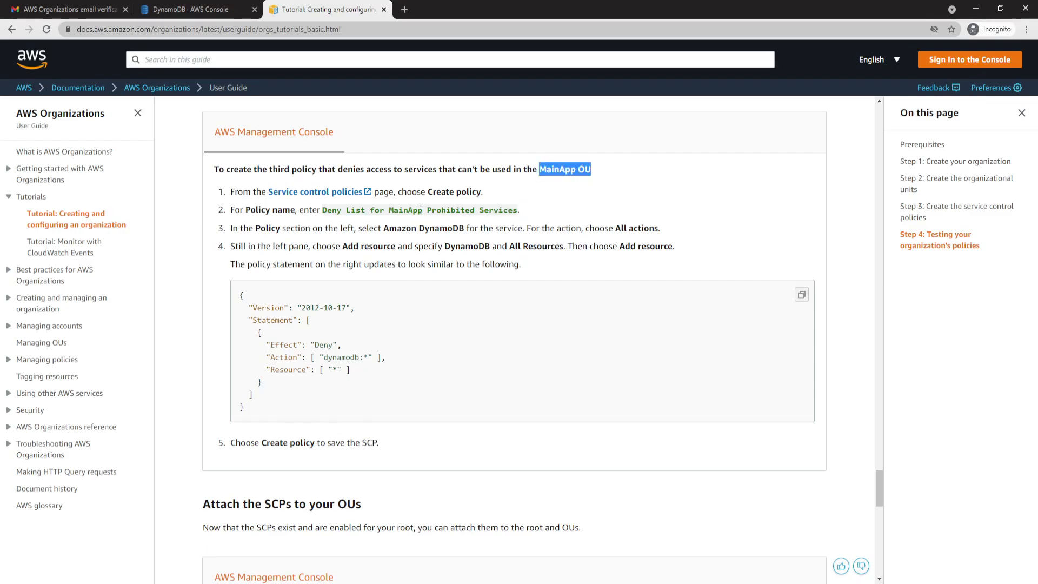
# - Check the denied dynamodb action in the tutorial and open DynamoDB's table creation form in the MainApp member account
pyautogui.moveTo(325, 358); pyautogui.dragTo(361, 359)
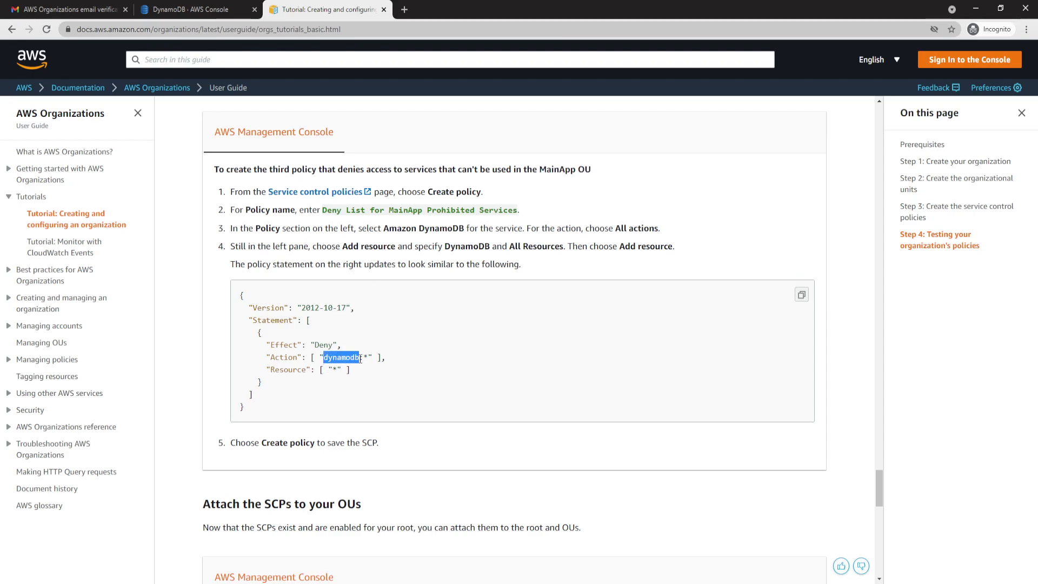
pyautogui.click(217, 9)
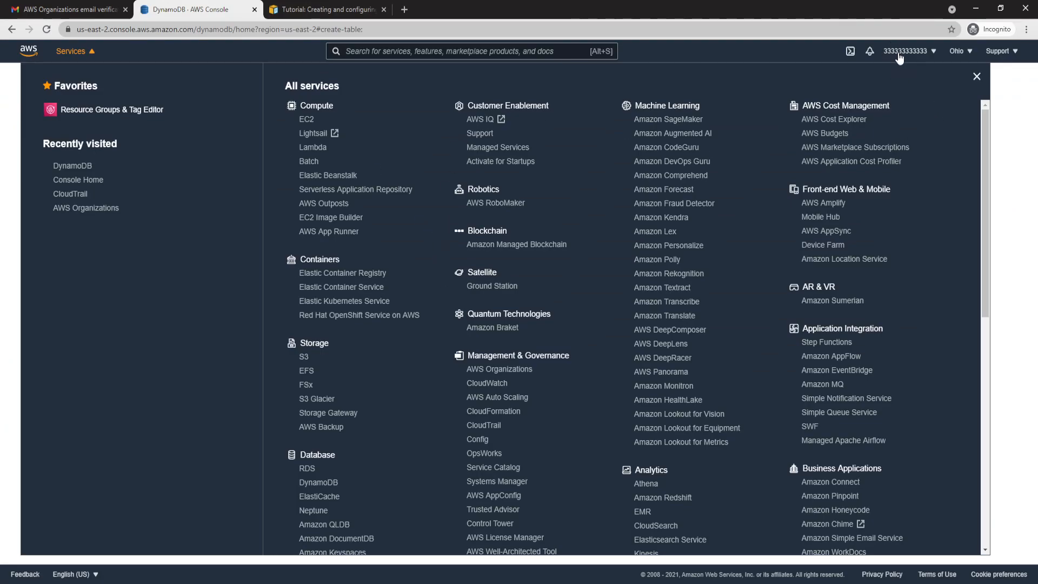
pyautogui.click(75, 169)
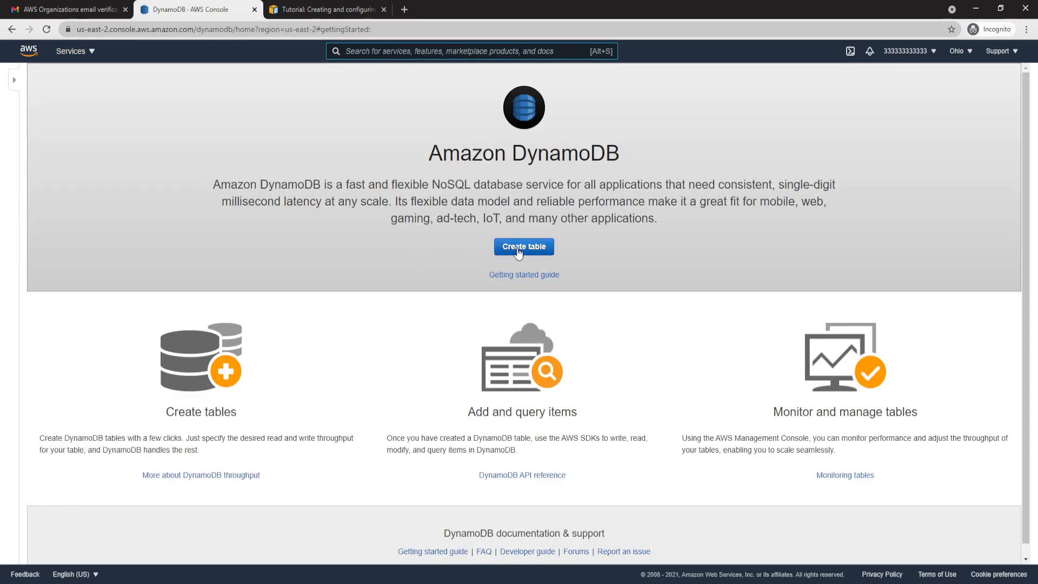
pyautogui.click(464, 246)
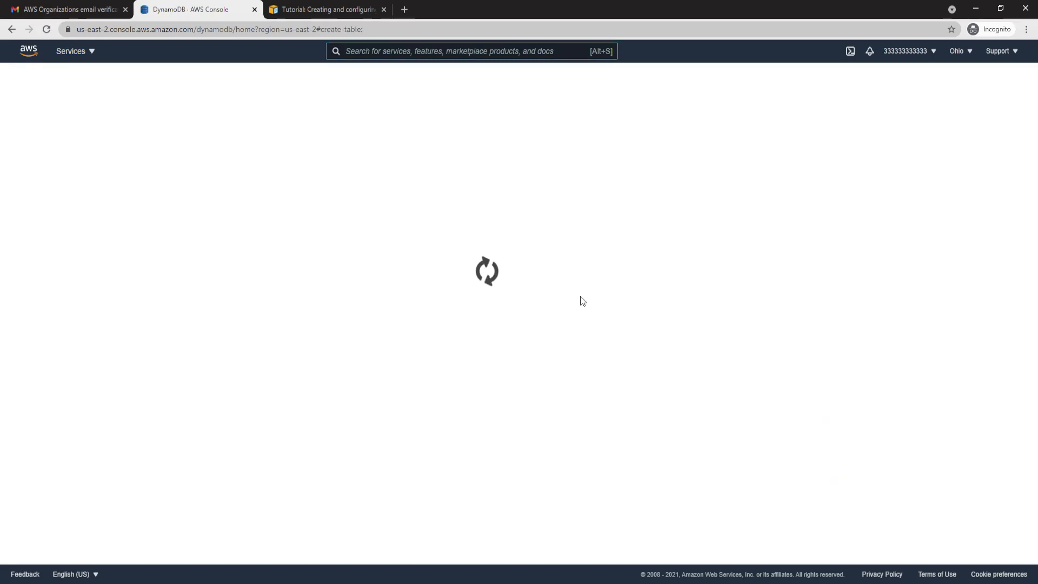
# - Try to create a DynamoDB table named testscp with the string partition key 12 and default settings, and check the response
pyautogui.click(342, 140)
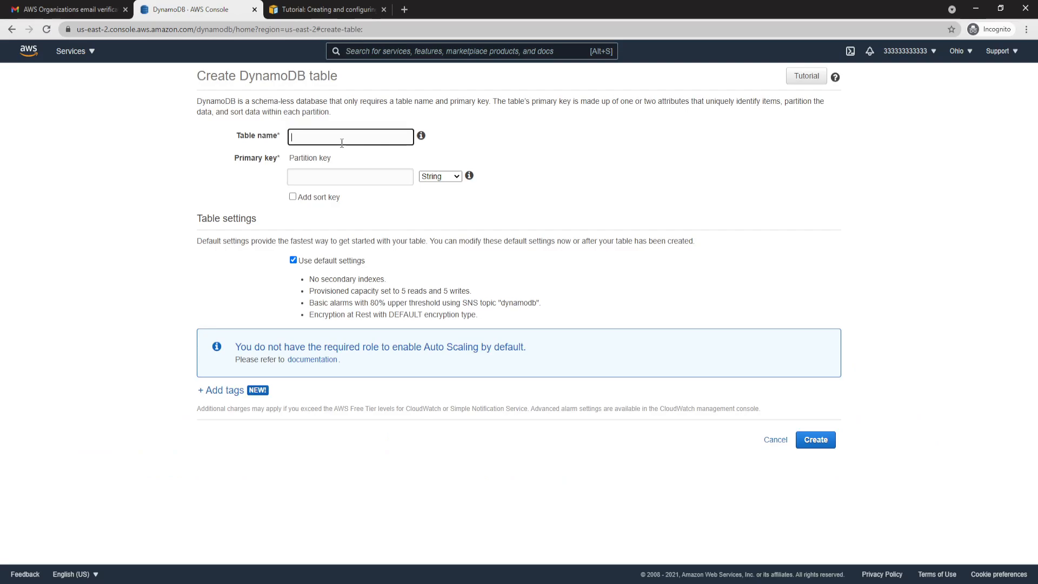
pyautogui.write('test')
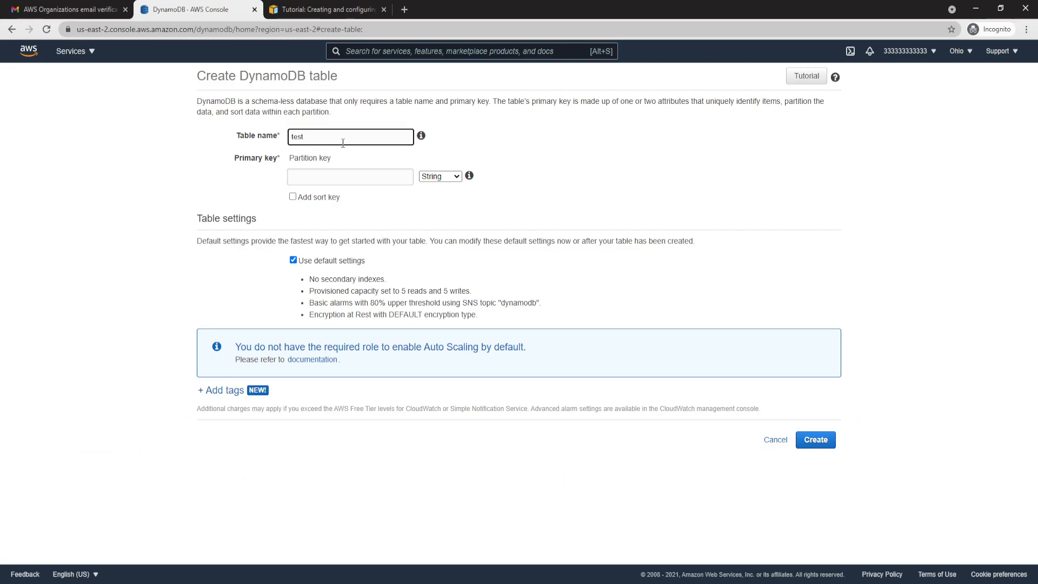
pyautogui.write('scp')
pyautogui.click(338, 171)
pyautogui.write('12')
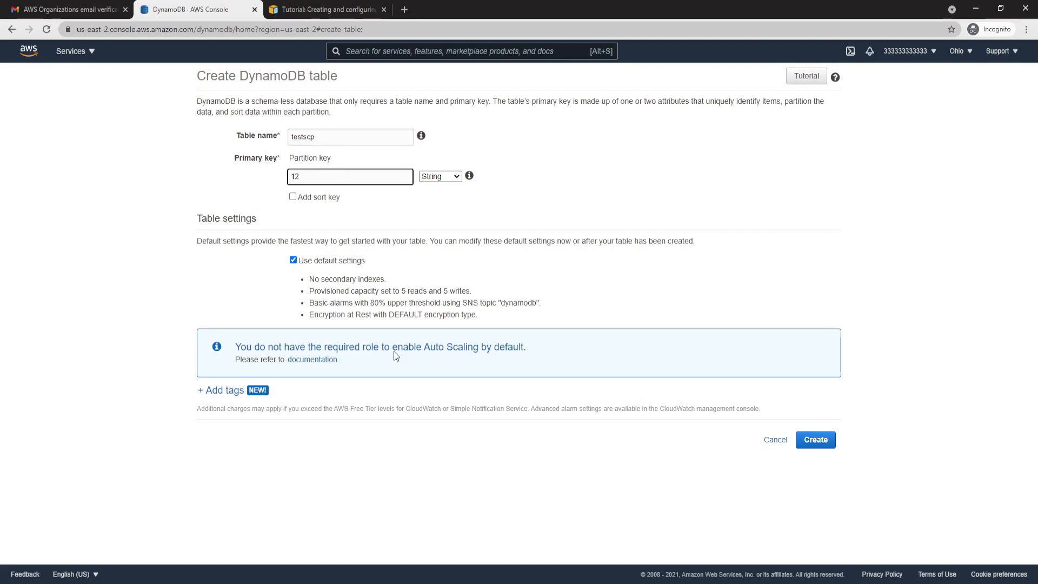
pyautogui.click(819, 446)
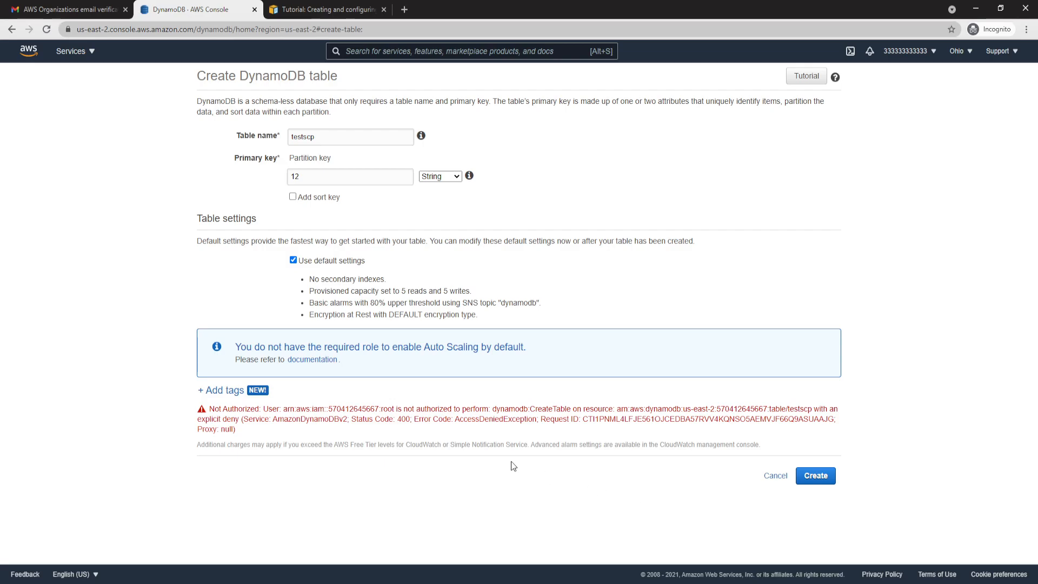
pyautogui.moveTo(207, 409); pyautogui.dragTo(668, 410)
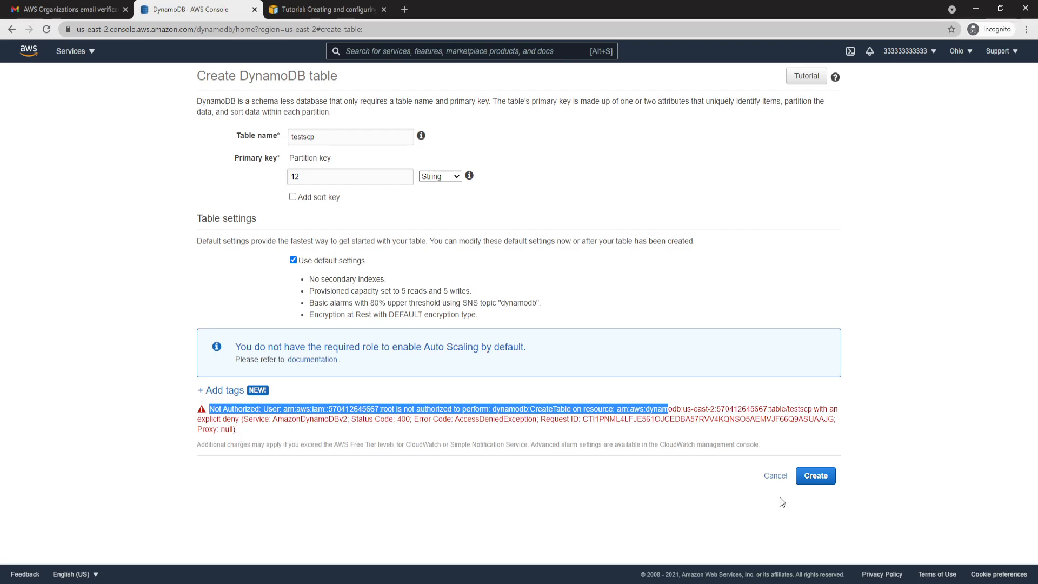
# - Review the tutorial's Step 4 on testing the organization's policies in each member account, and return to the tutorial's overview
pyautogui.hotkey('ctrl', 'Tab')
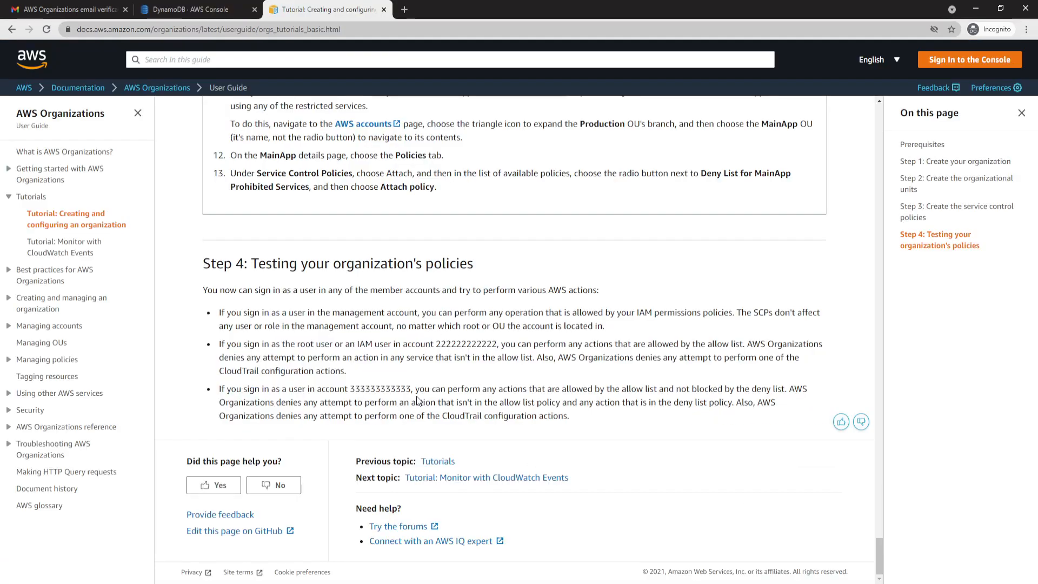
pyautogui.moveTo(251, 264); pyautogui.dragTo(476, 263)
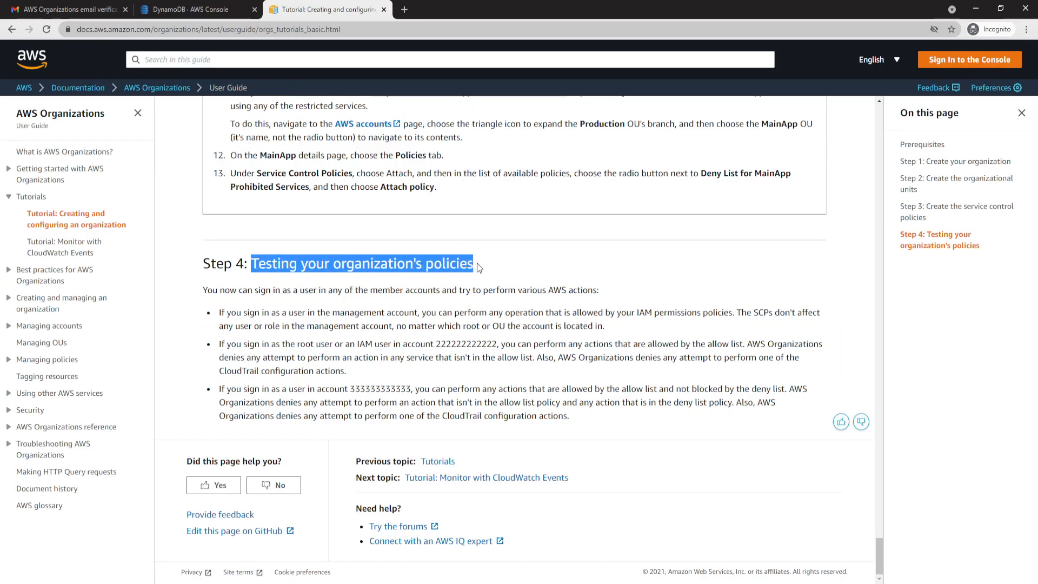
pyautogui.click(472, 276)
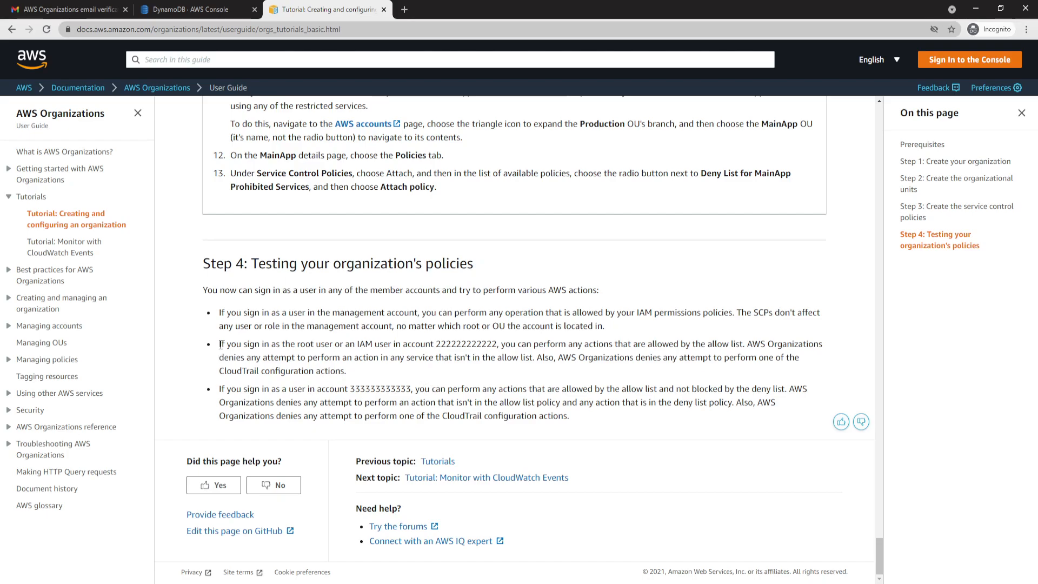
pyautogui.moveTo(430, 344); pyautogui.dragTo(502, 345)
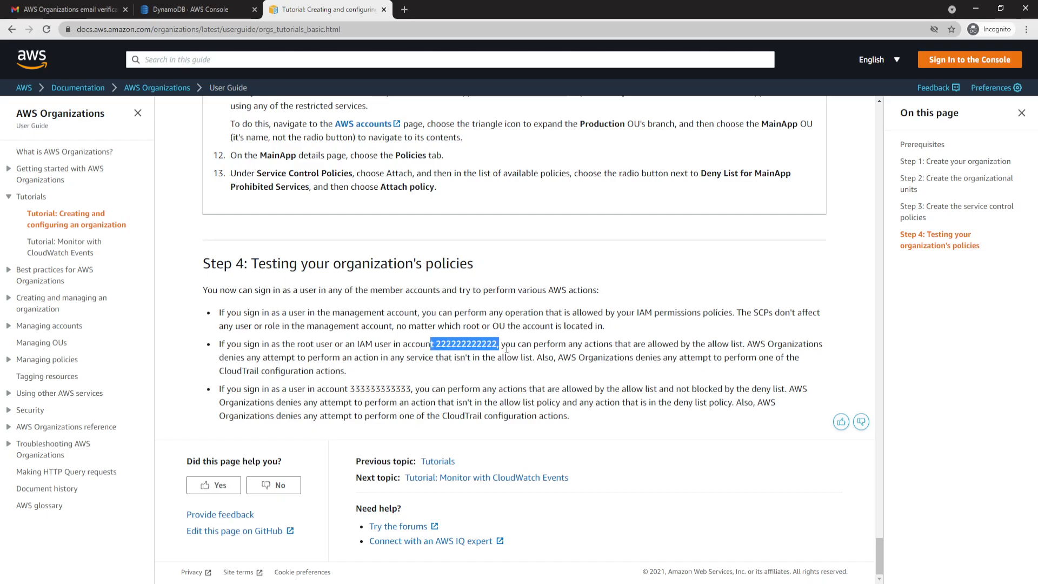
pyautogui.moveTo(223, 370); pyautogui.dragTo(342, 370)
pyautogui.click(311, 394)
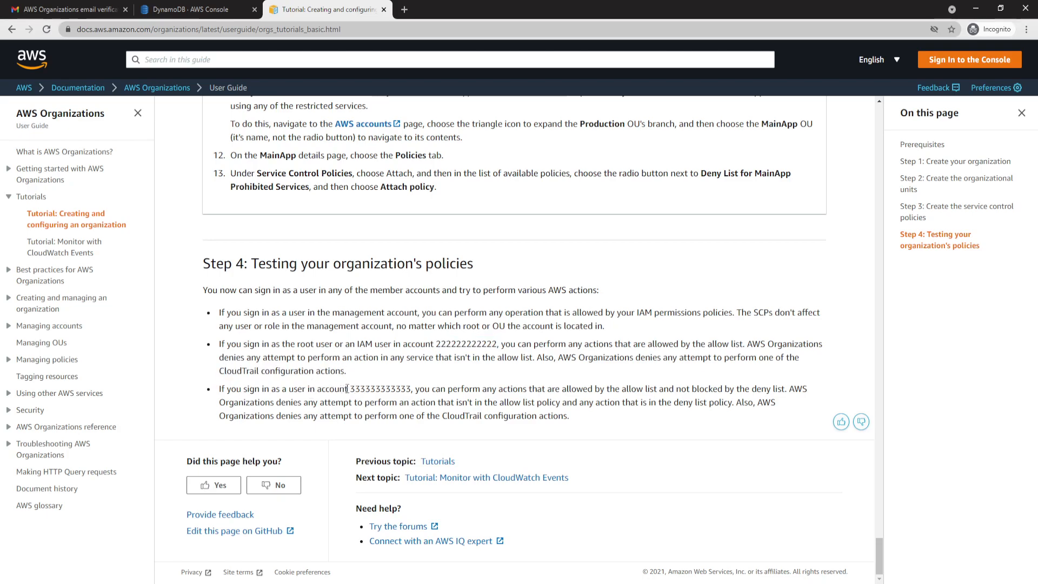
pyautogui.moveTo(317, 389); pyautogui.dragTo(380, 389)
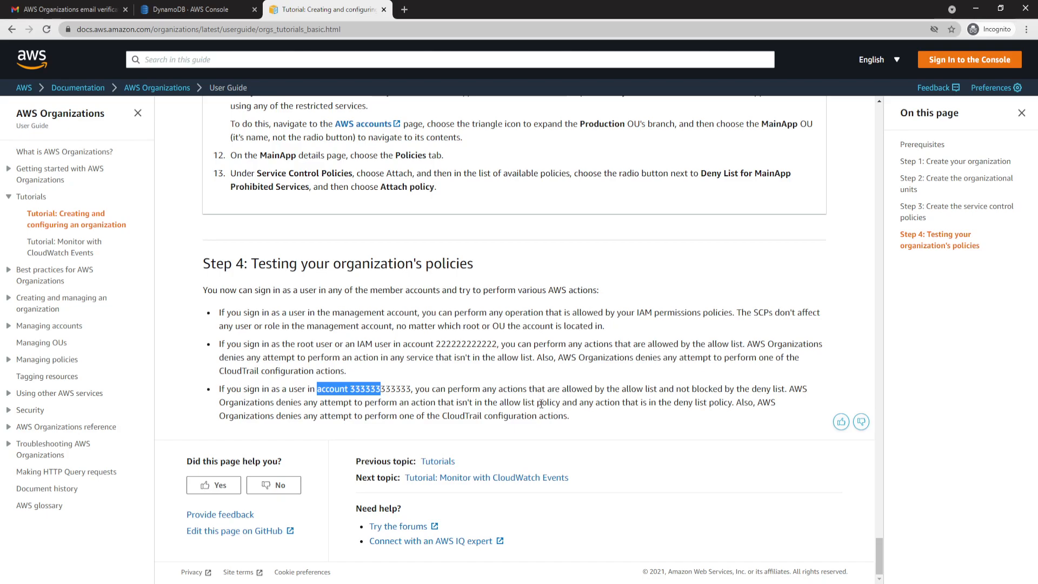
pyautogui.moveTo(877, 554); pyautogui.dragTo(879, 116)
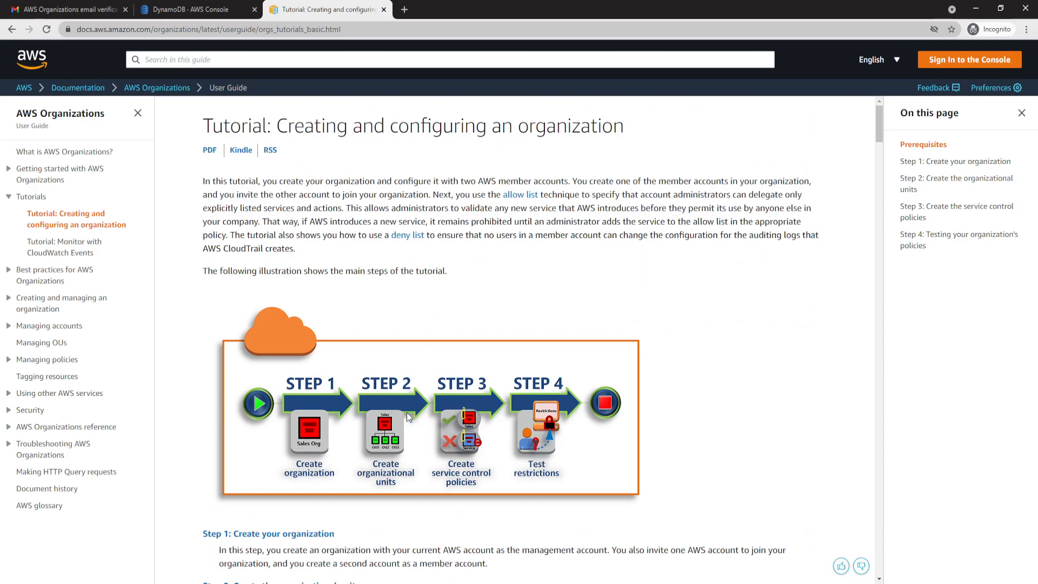